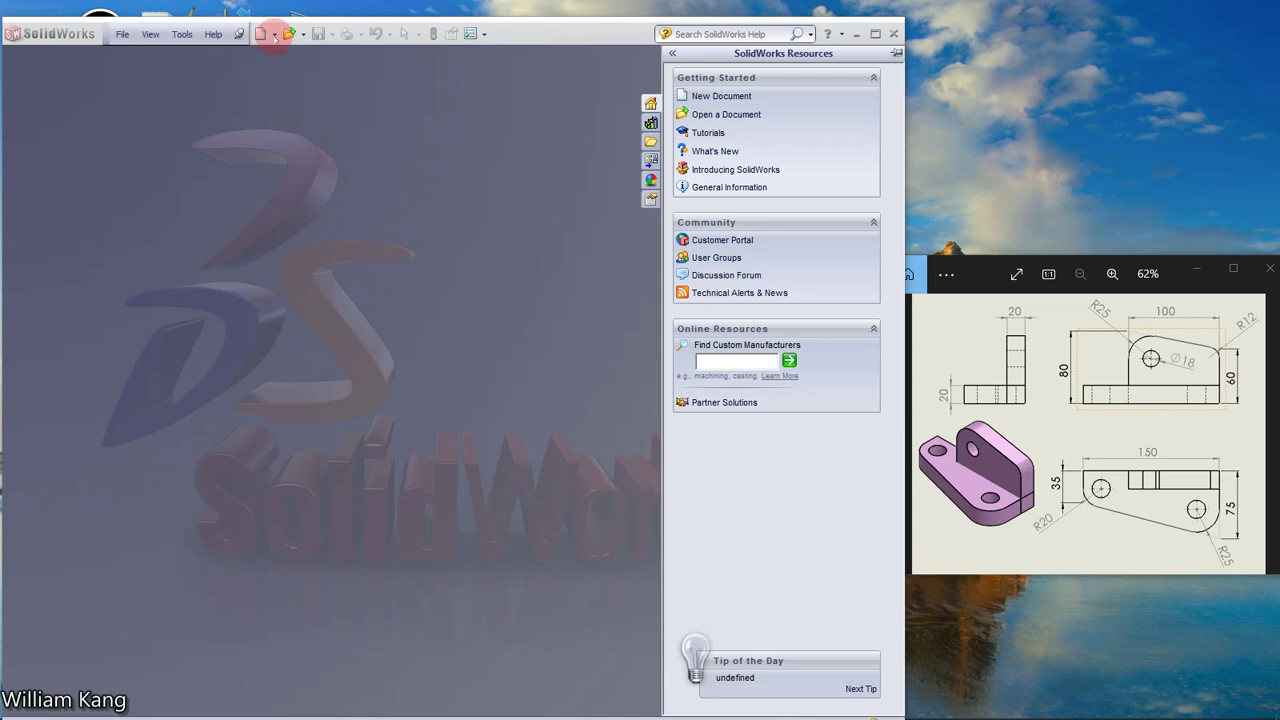
# Step: Create a new blank Part document, Part1, from the New dropdown
pyautogui.click(274, 36)
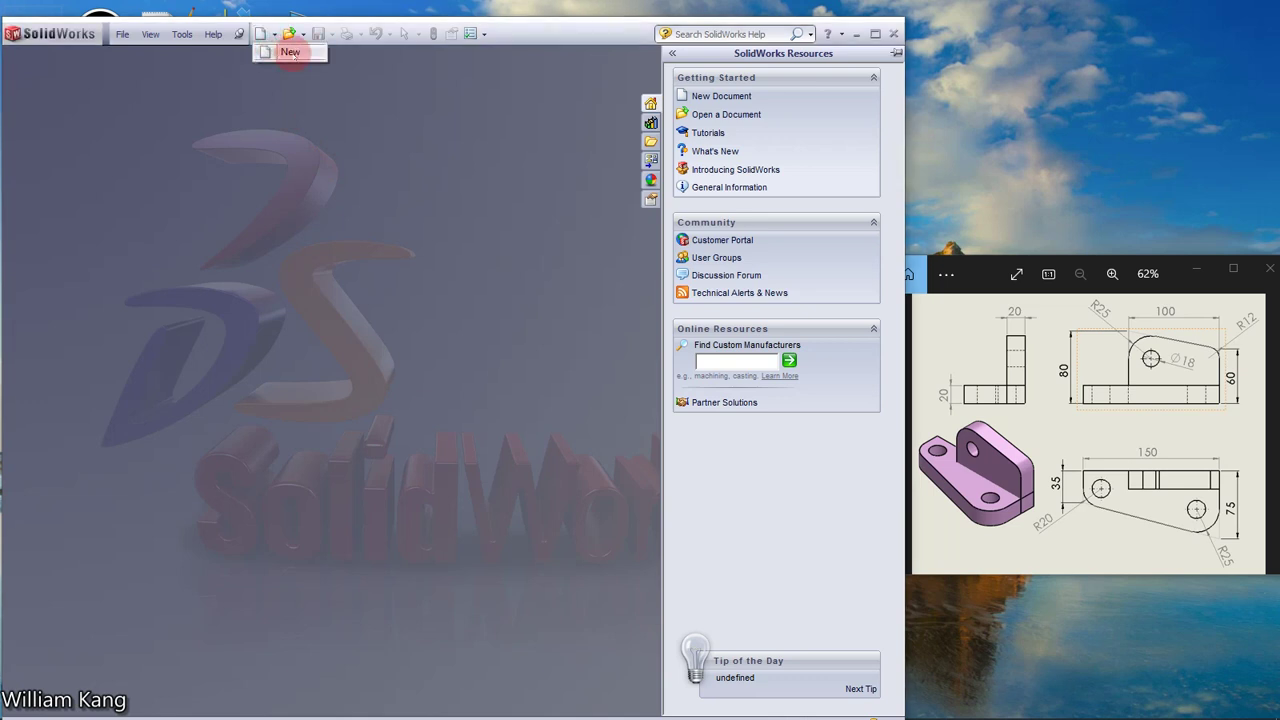
pyautogui.click(290, 53)
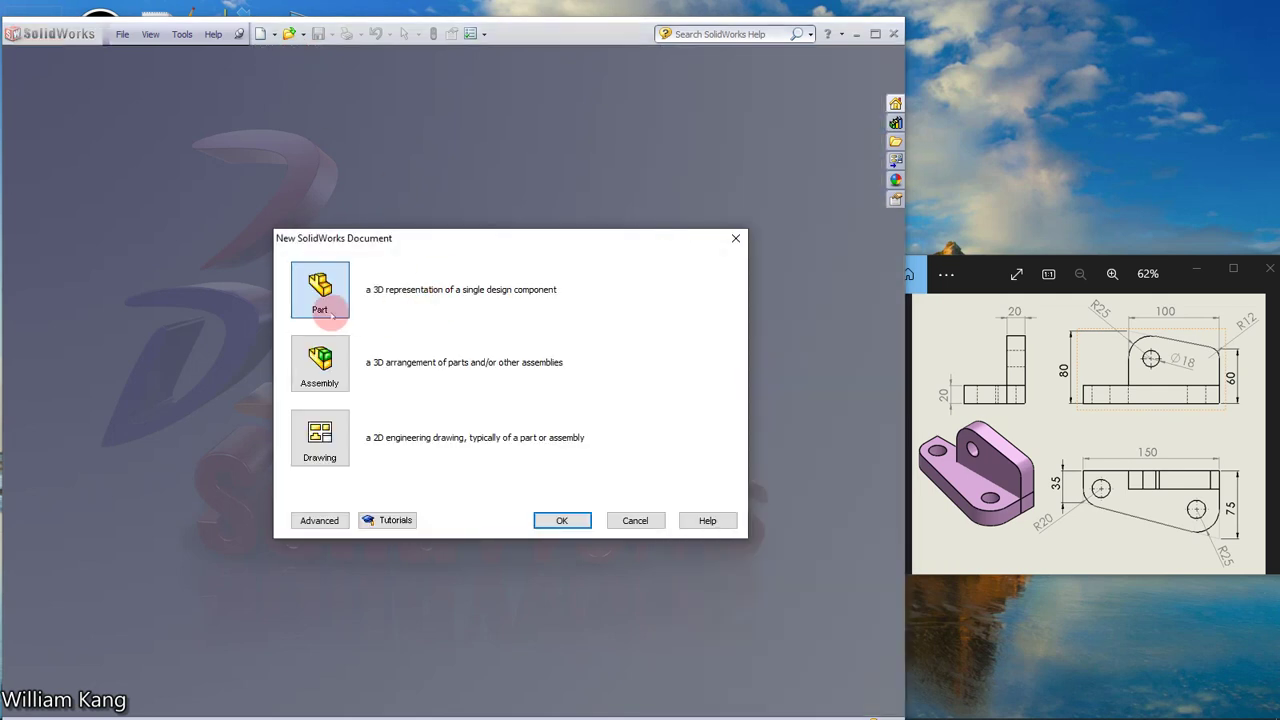
pyautogui.click(568, 521)
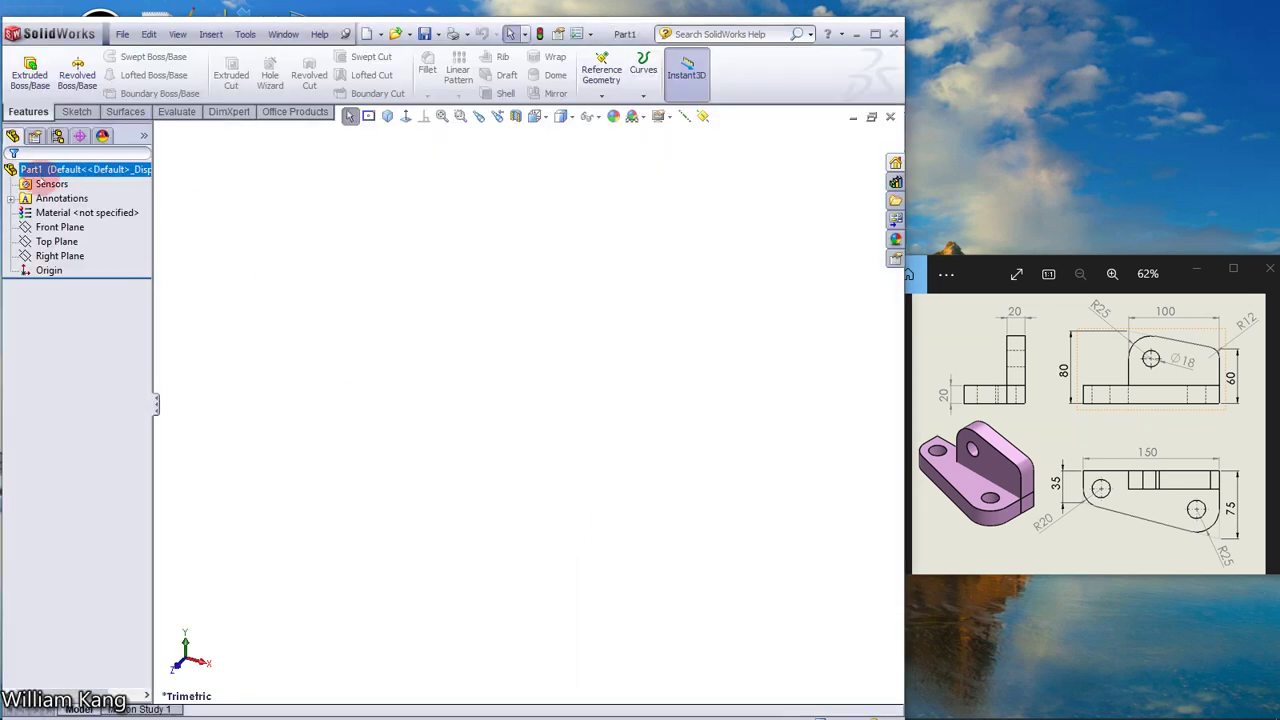
# Step: Open an empty sketch on the Top Plane, with the origin shifted left in view
pyautogui.click(57, 241)
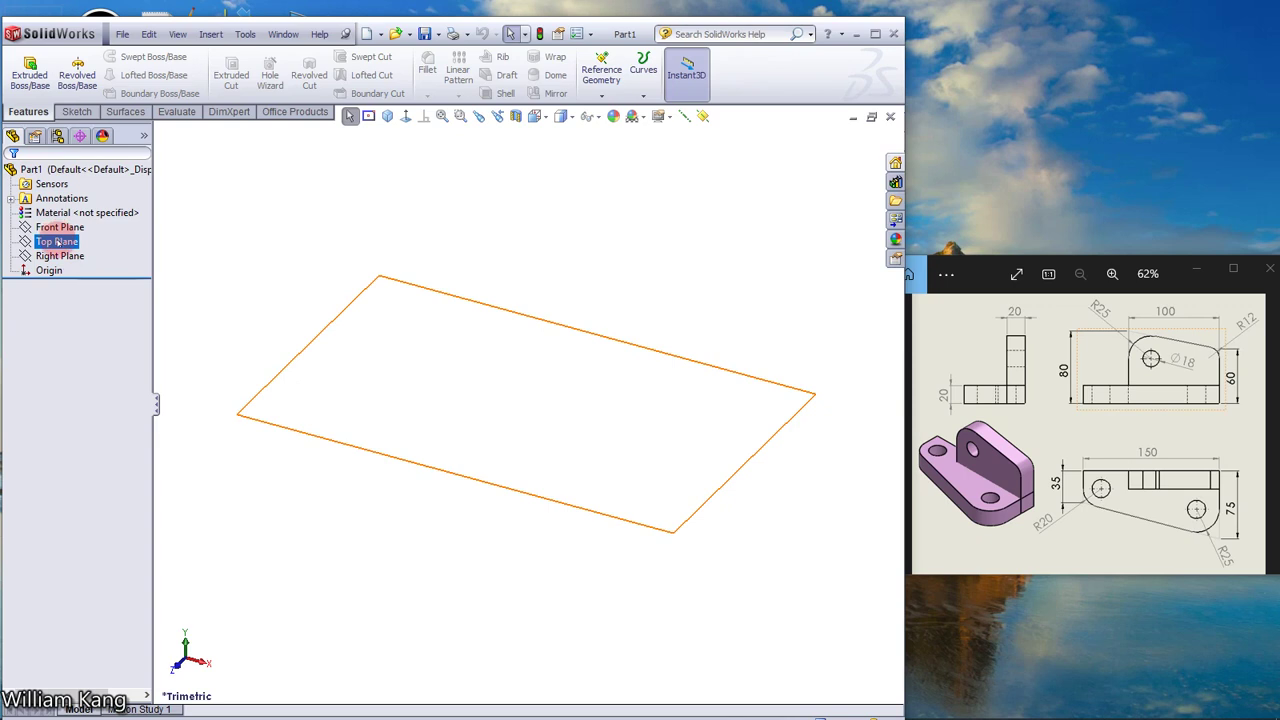
pyautogui.click(57, 242)
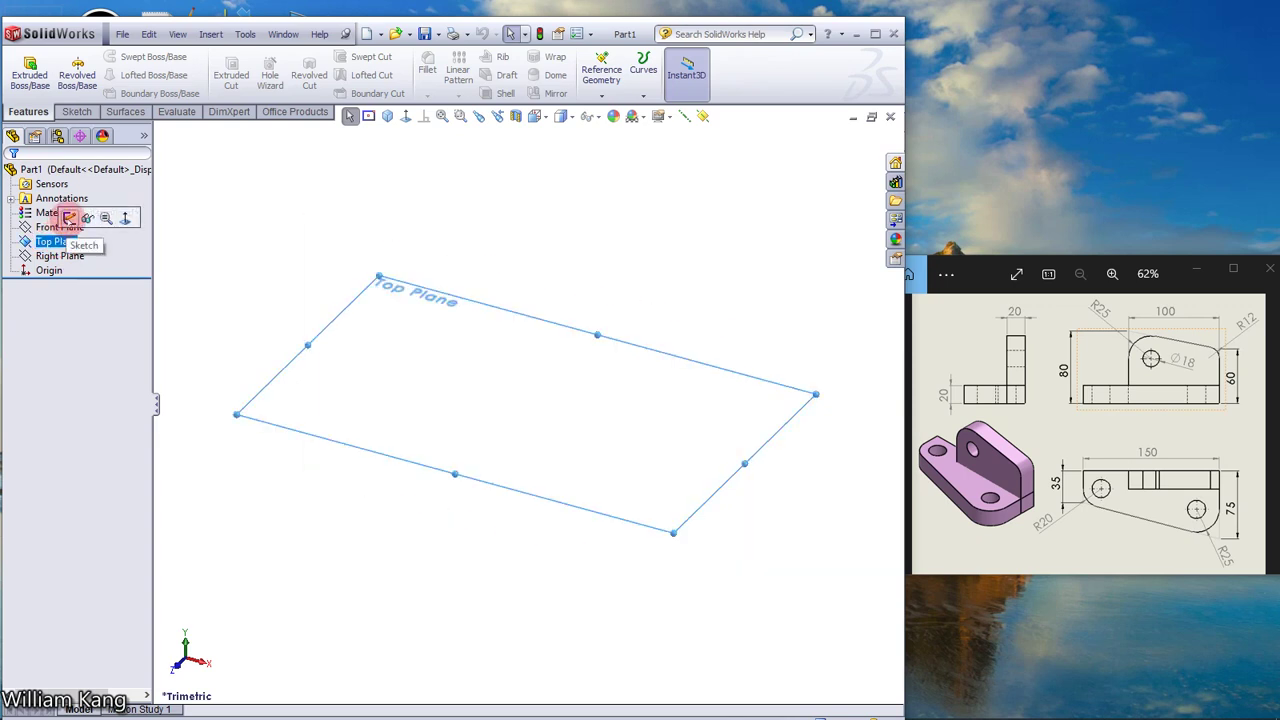
pyautogui.click(69, 218)
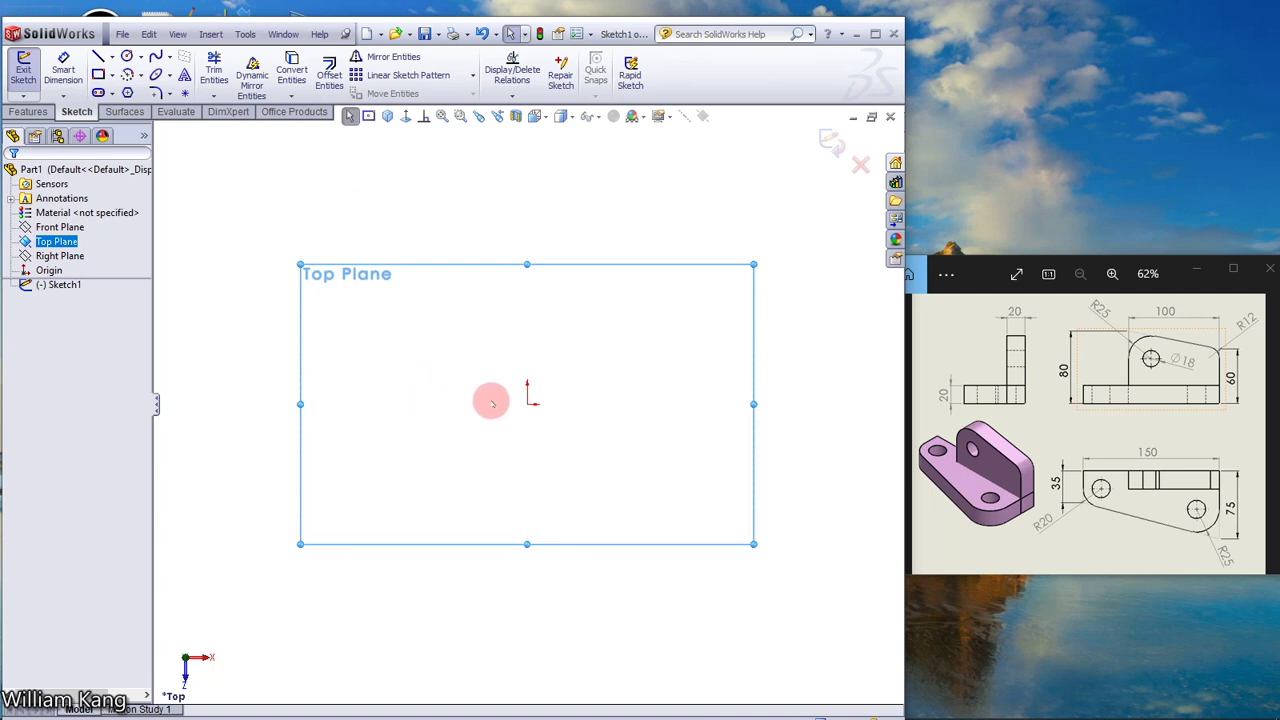
pyautogui.scroll(1, 530, 382)
pyautogui.keyDown('ctrl'); pyautogui.moveTo(506, 380); pyautogui.dragTo(357, 394, button='middle'); pyautogui.keyUp('ctrl')
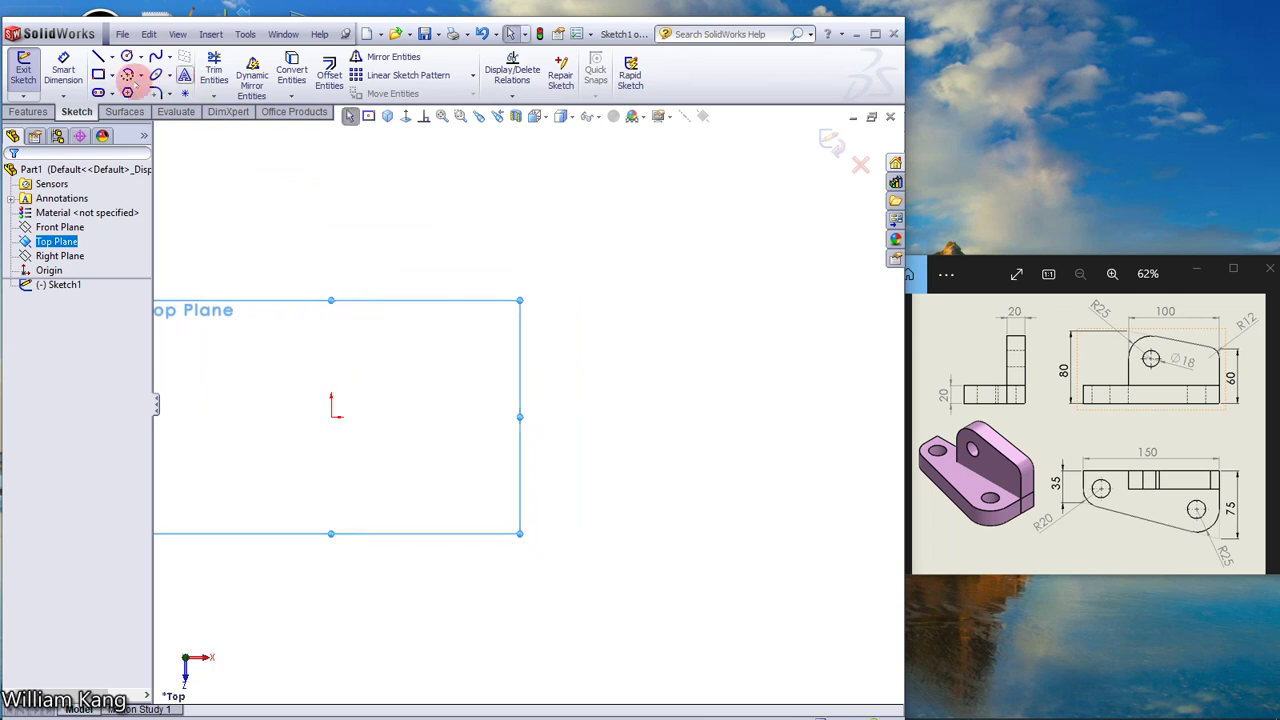
# Step: Draw four lines from the origin (horizontal, vertical, slanted, closing) and view isometrically
pyautogui.click(98, 57)
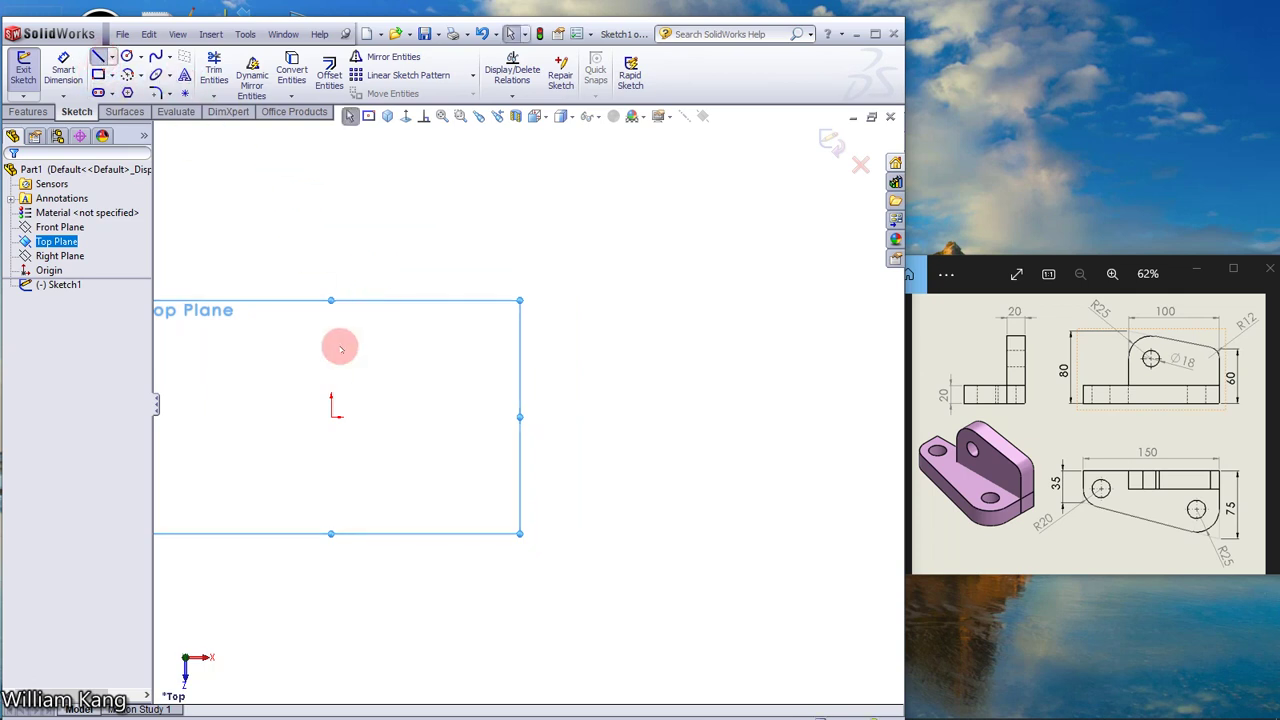
pyautogui.click(332, 417)
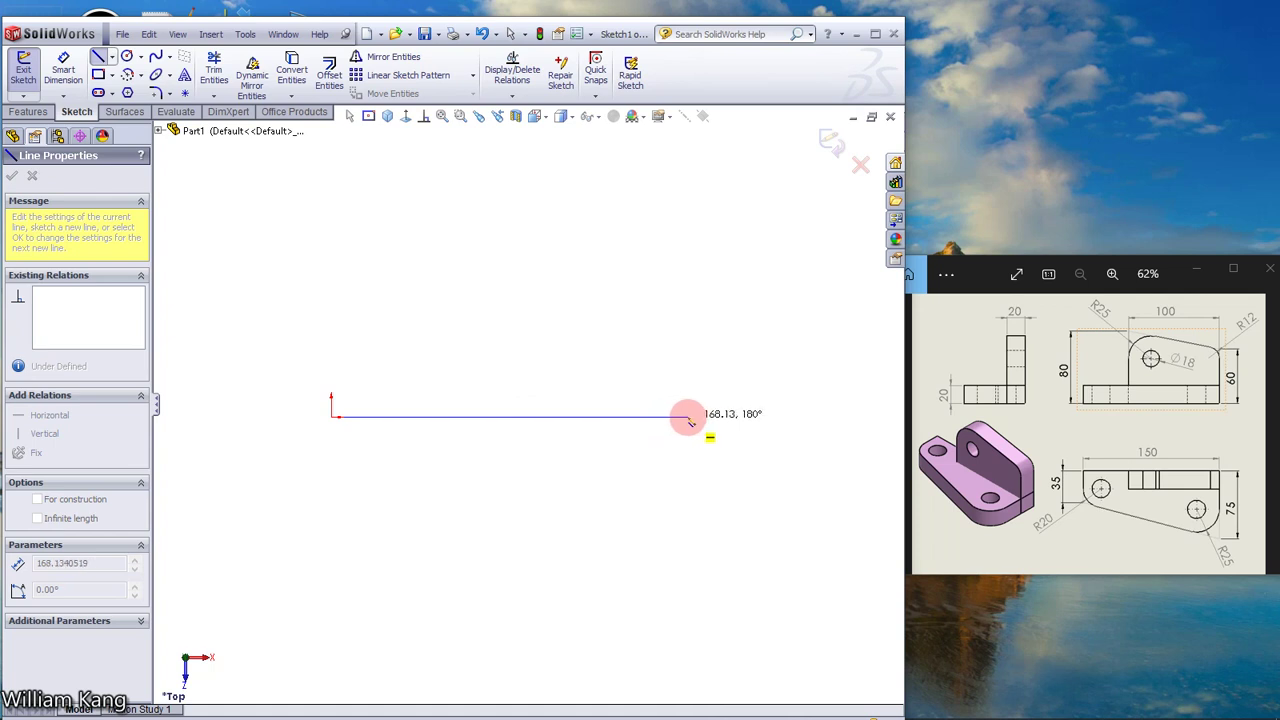
pyautogui.click(689, 419)
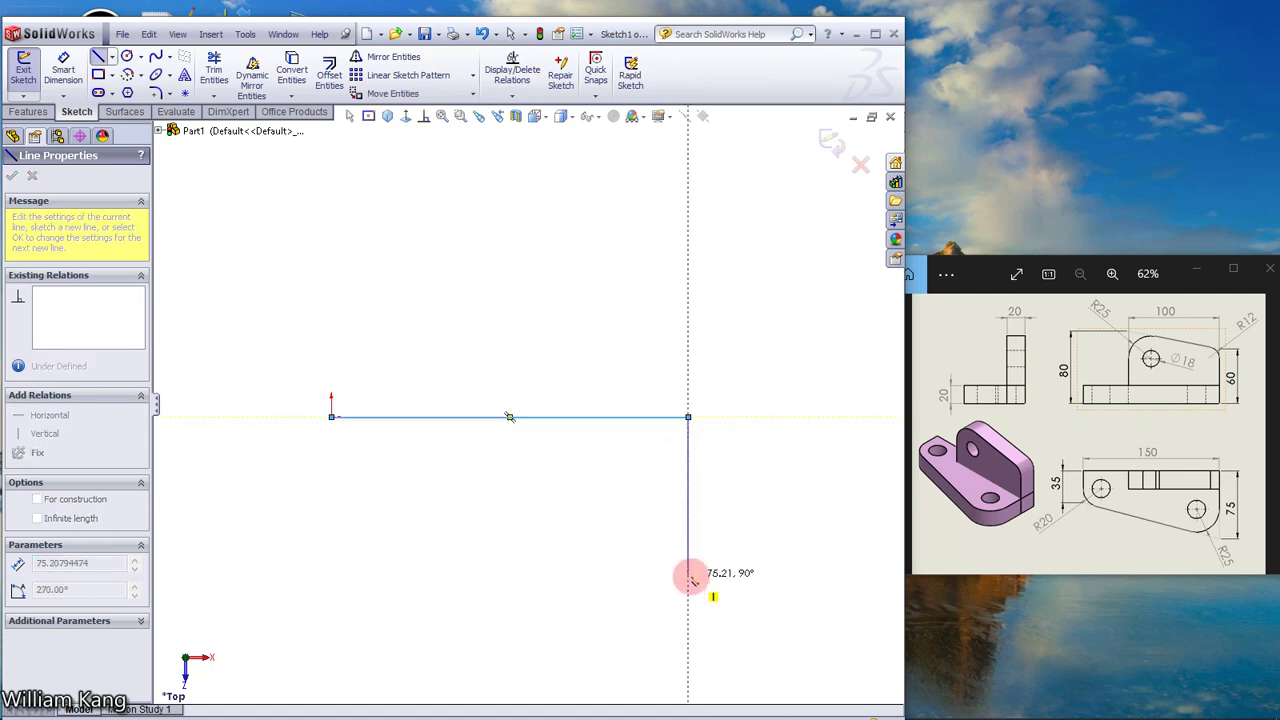
pyautogui.click(688, 576)
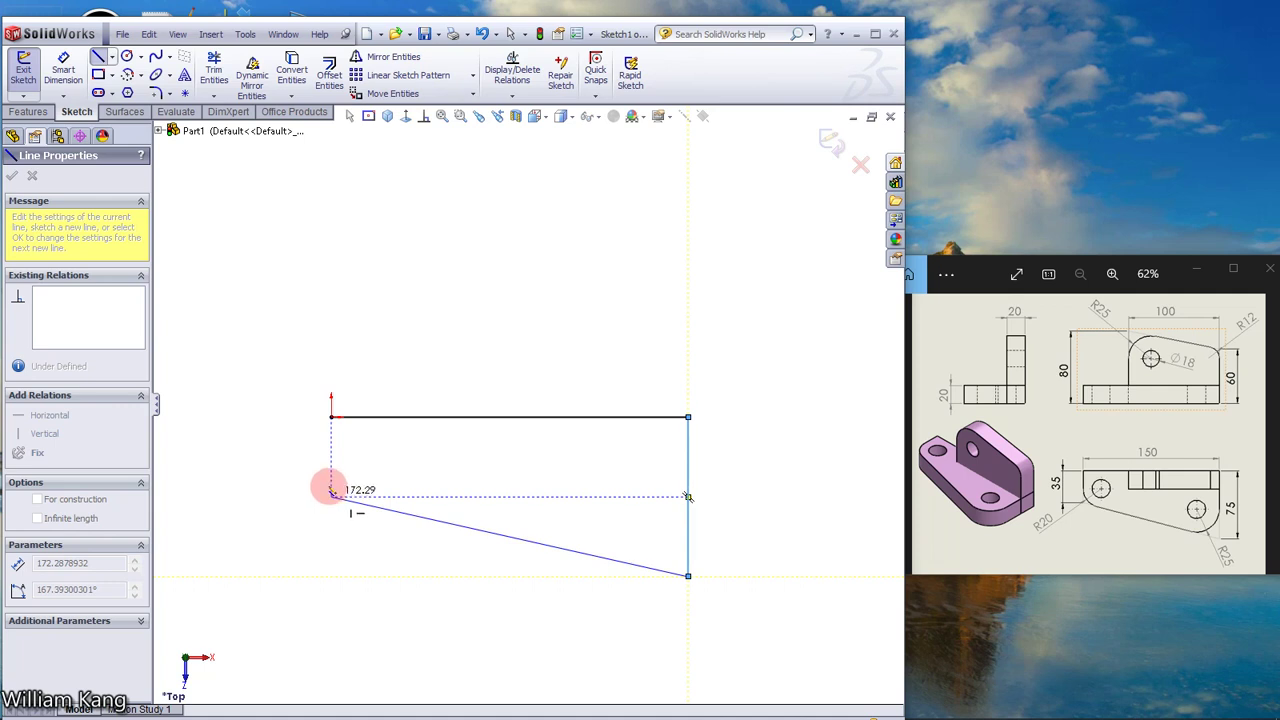
pyautogui.click(331, 481)
pyautogui.click(332, 417)
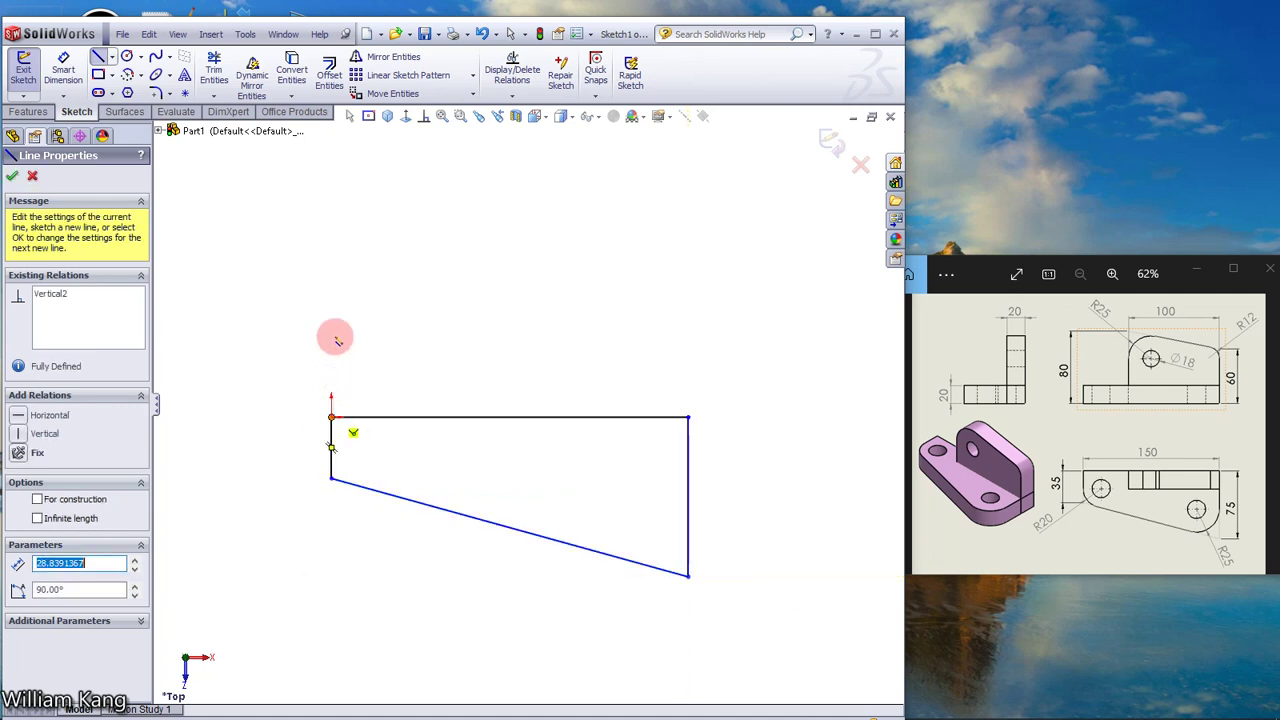
pyautogui.click(387, 116)
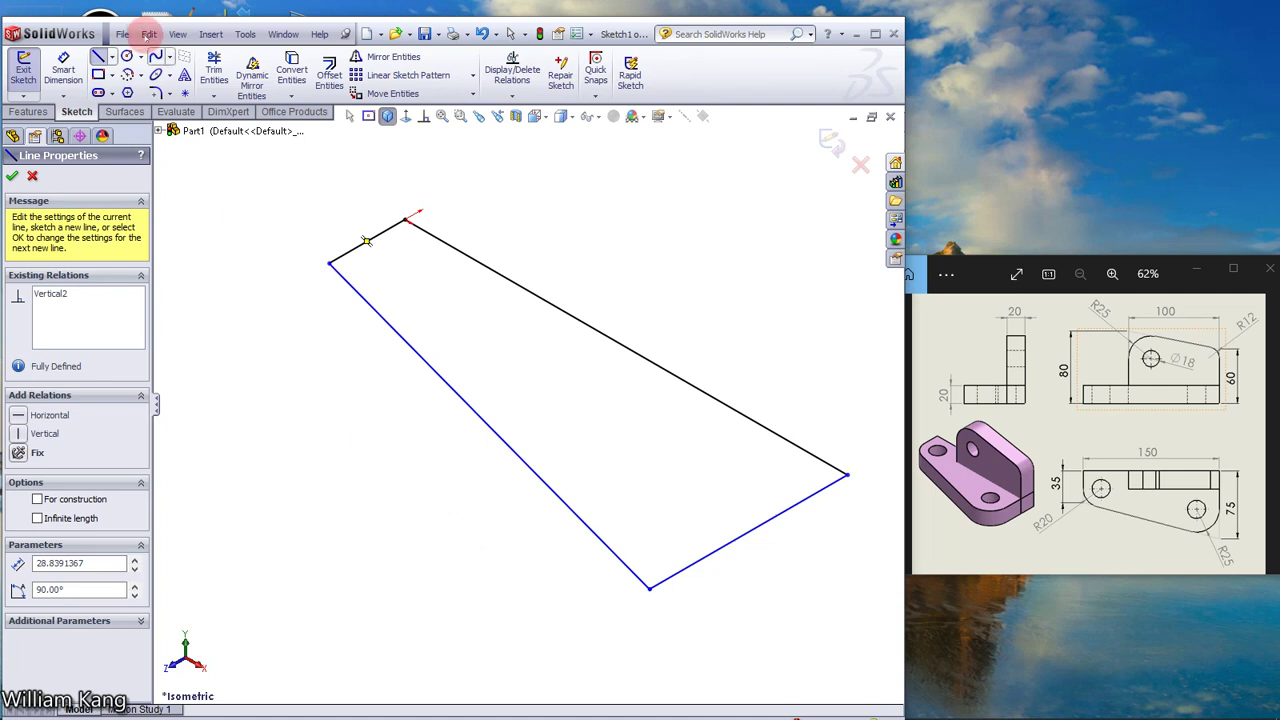
# Step: Dimension the outline's long edge 150 mm and the far edge 75 mm
pyautogui.click(63, 70)
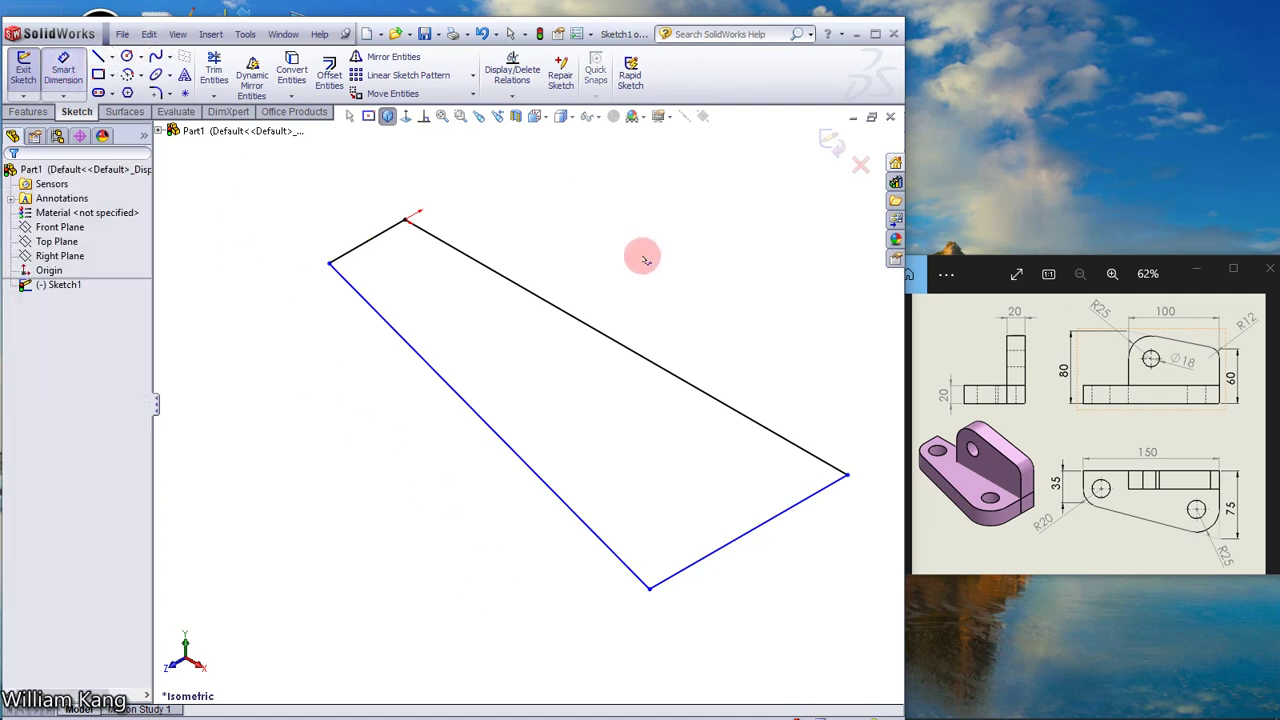
pyautogui.click(615, 340)
pyautogui.click(643, 295)
pyautogui.write('150')
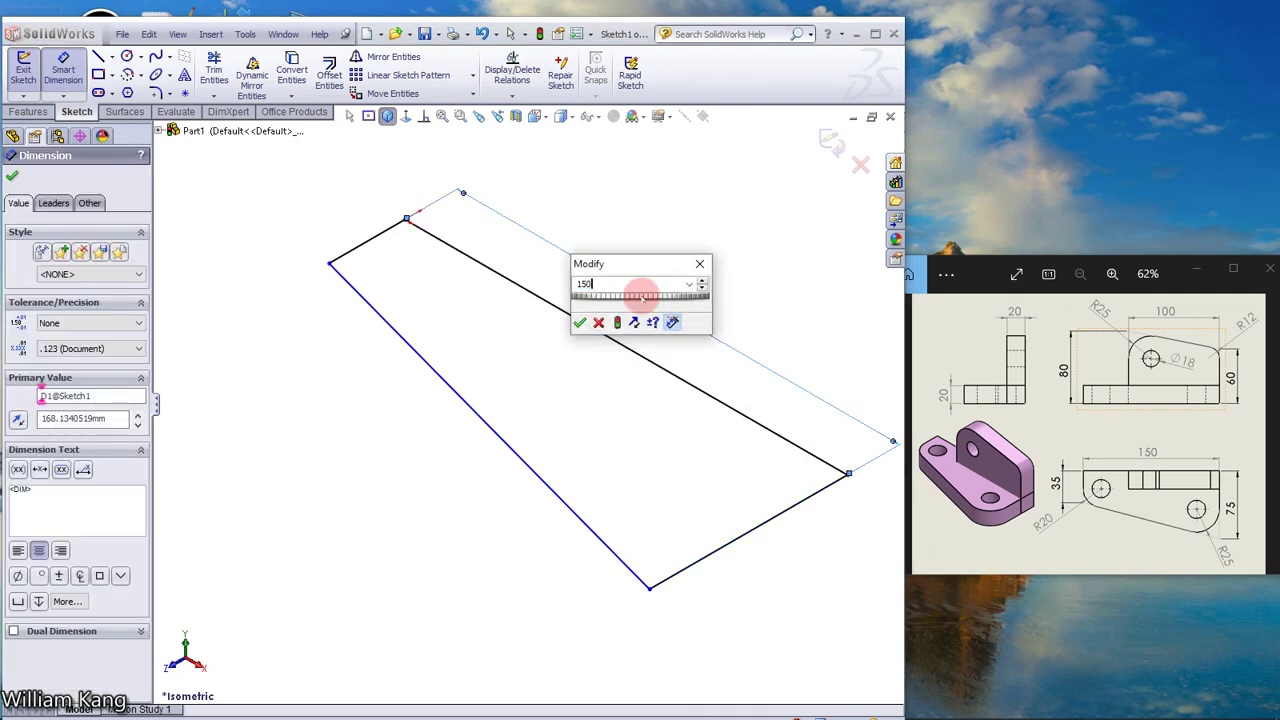
pyautogui.press('Return')
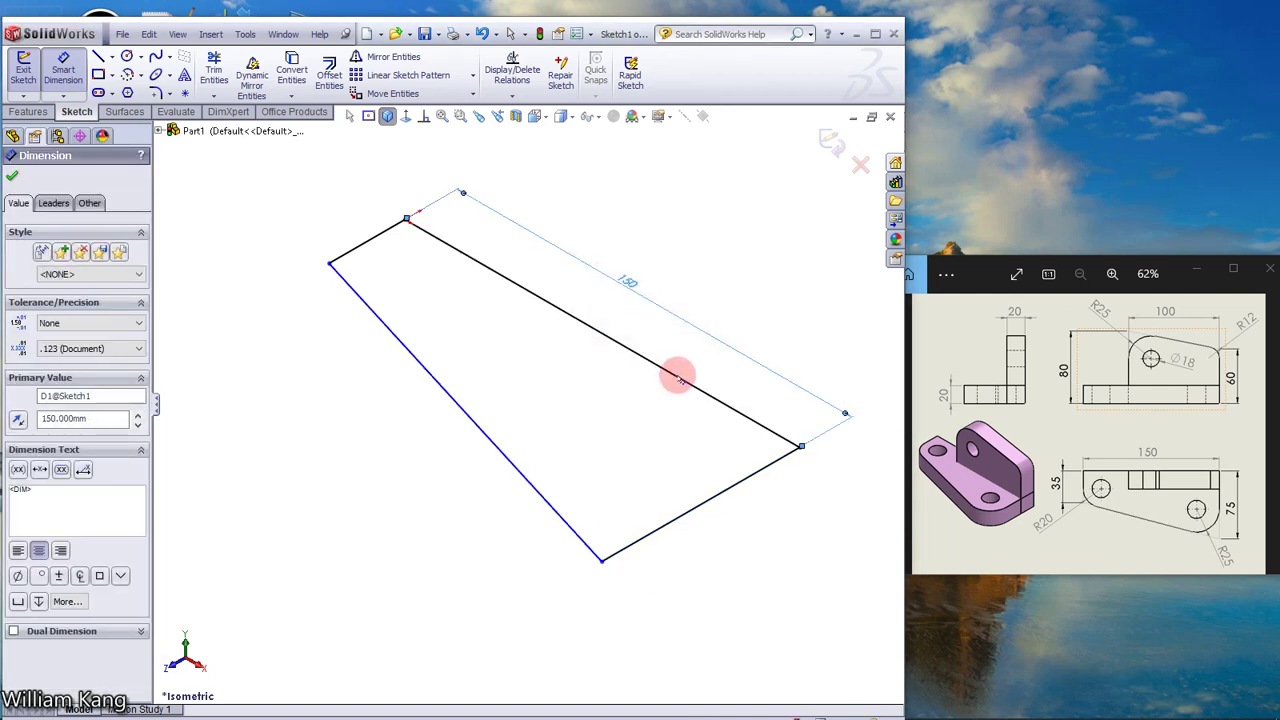
pyautogui.click(694, 514)
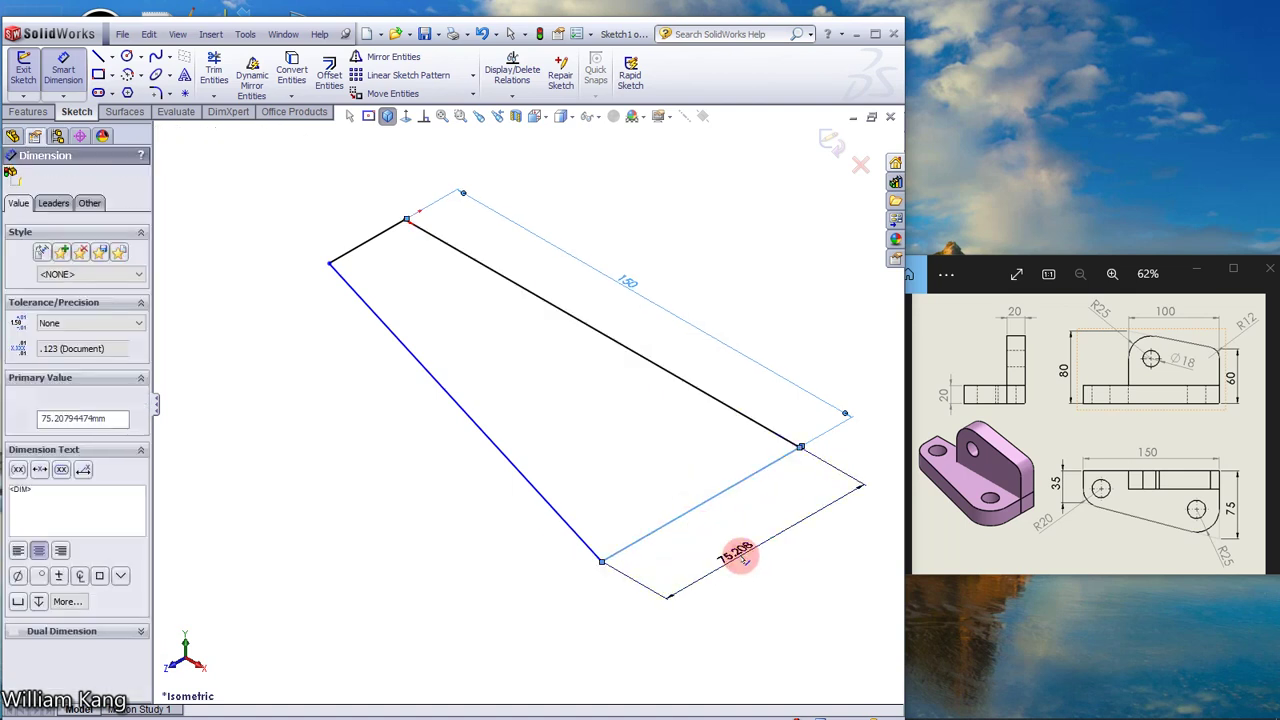
pyautogui.click(737, 555)
pyautogui.write('75')
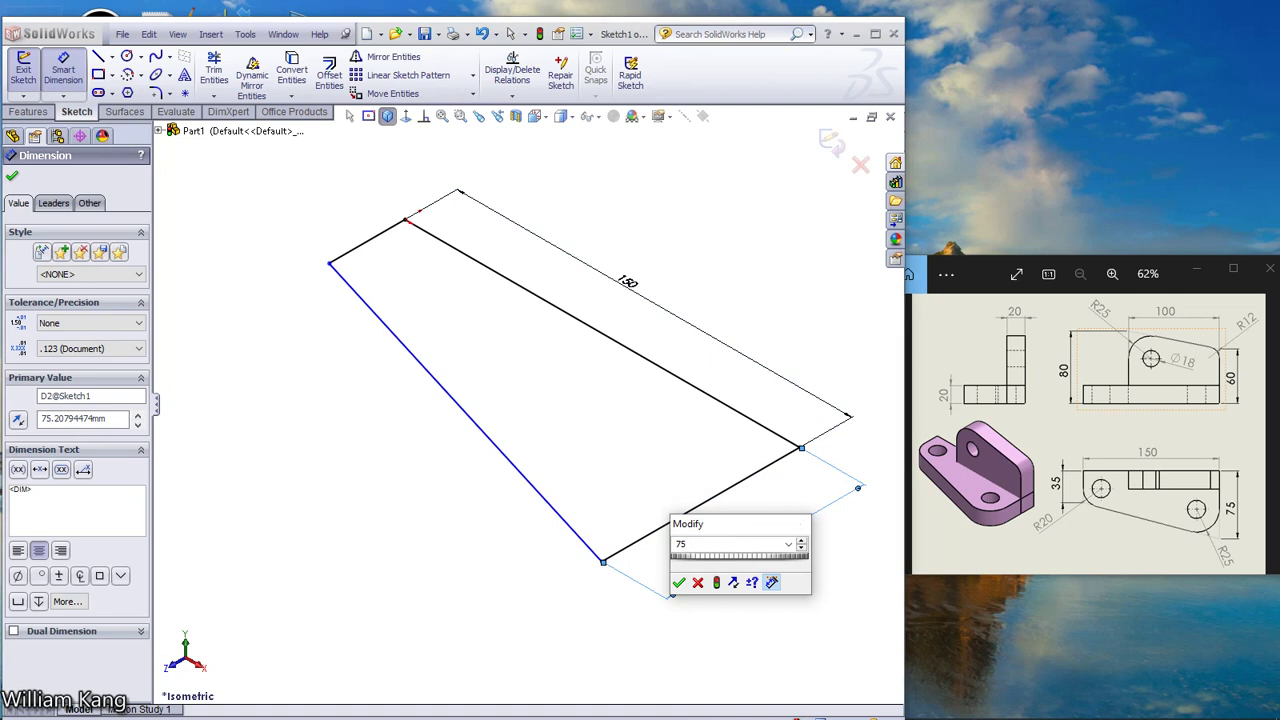
pyautogui.press('Return')
pyautogui.click(740, 556)
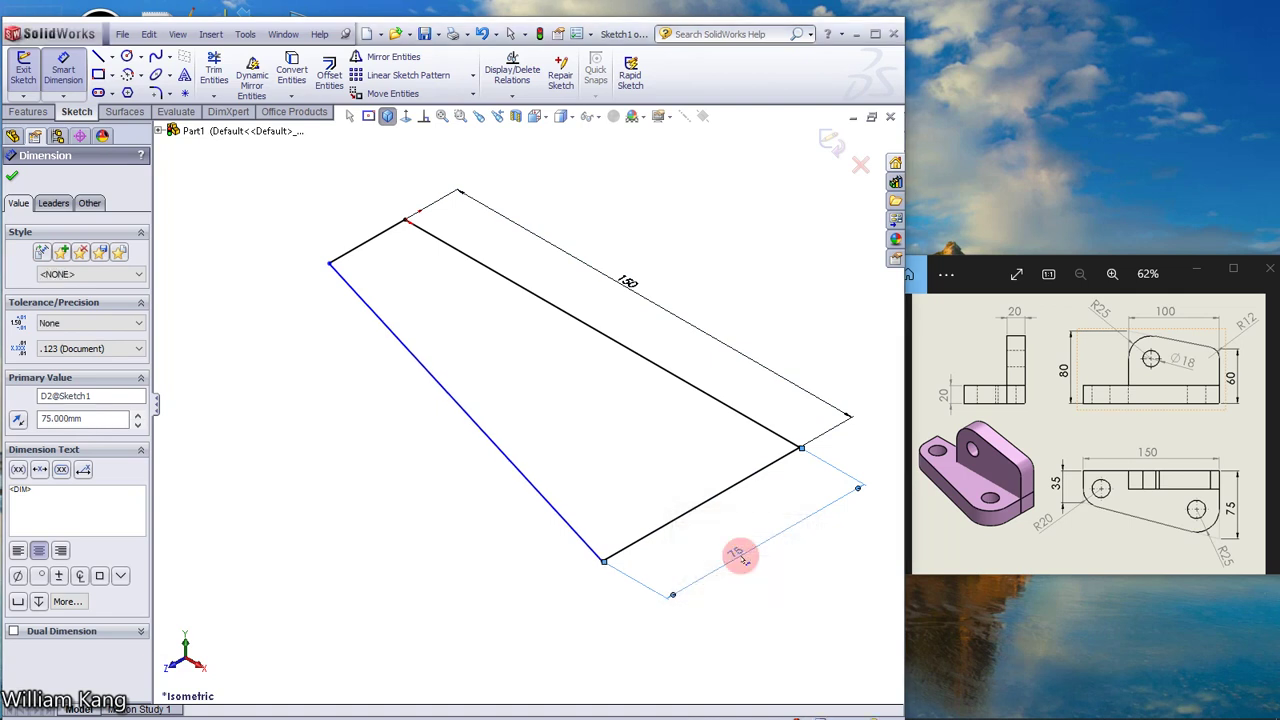
# Step: Dimension the short edge near the origin to 35 mm
pyautogui.click(368, 246)
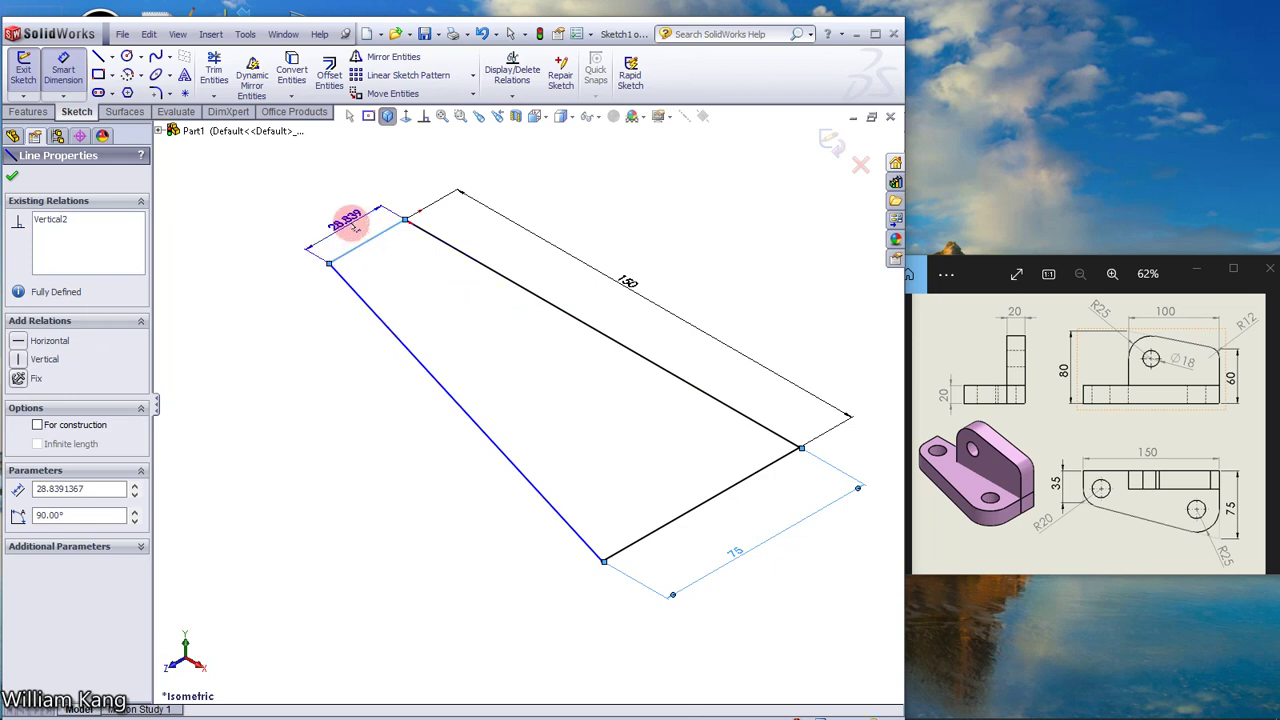
pyautogui.click(350, 222)
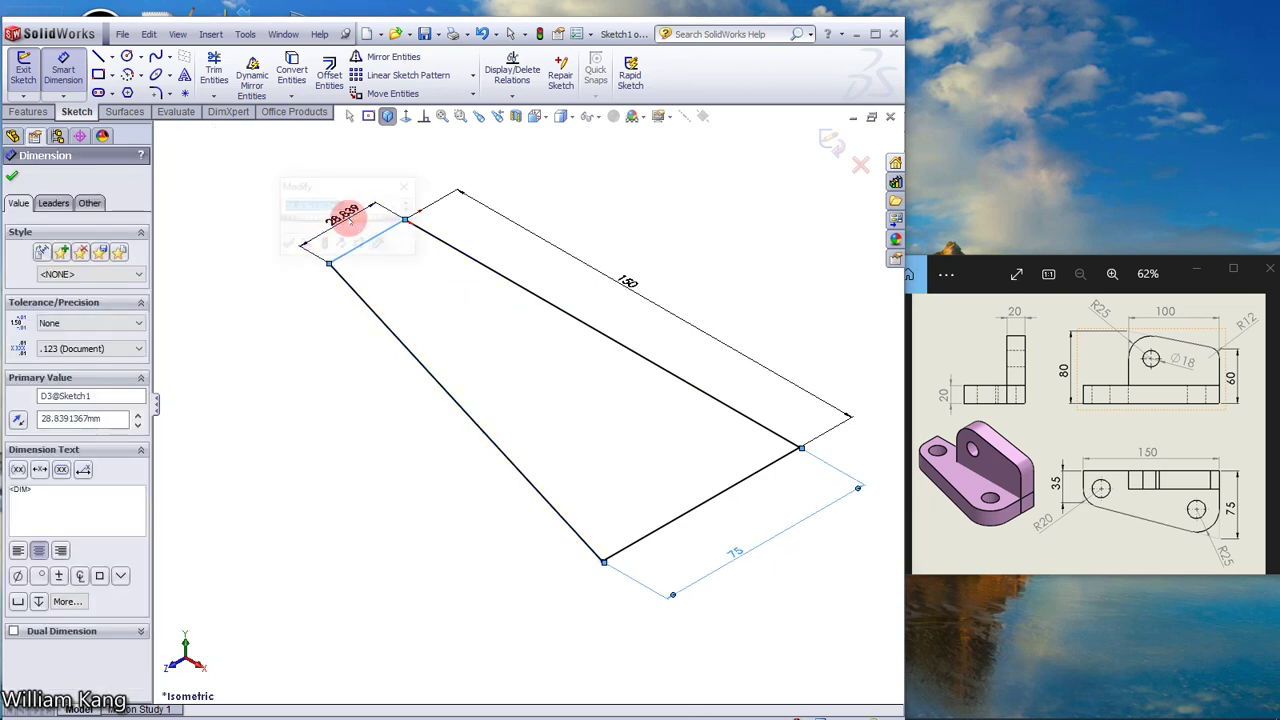
pyautogui.write('35')
pyautogui.press('Return')
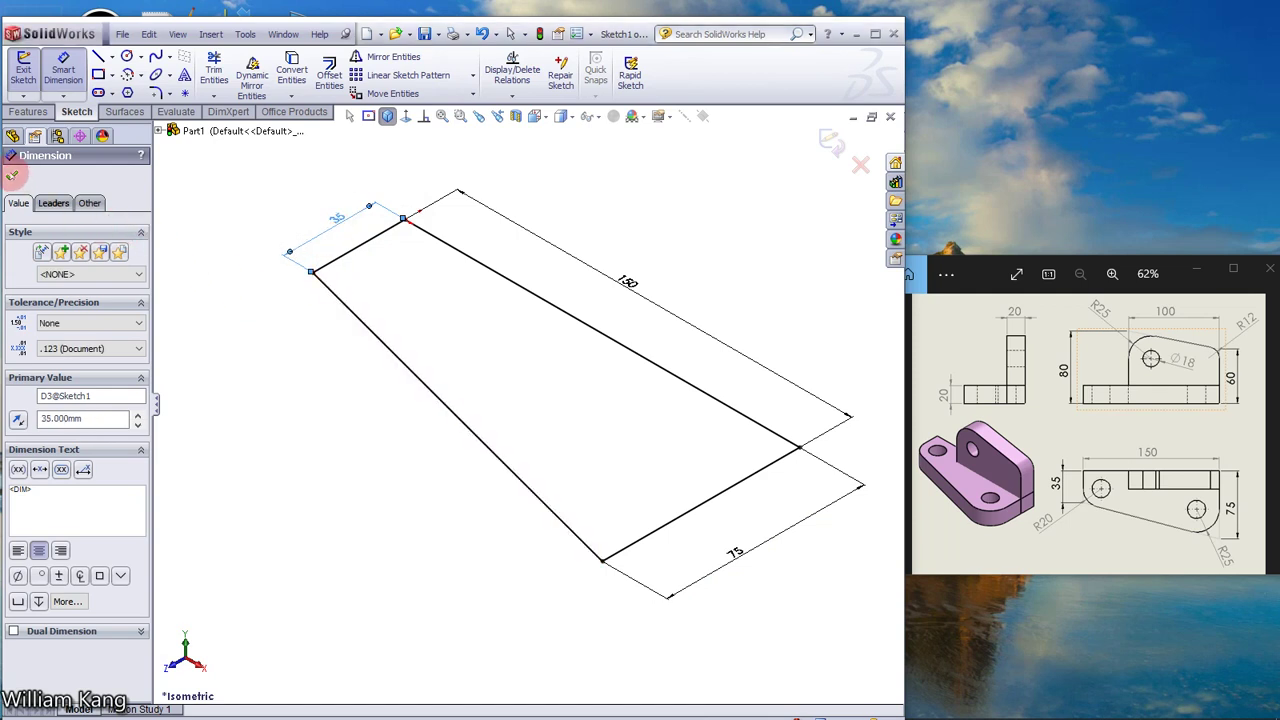
pyautogui.click(12, 175)
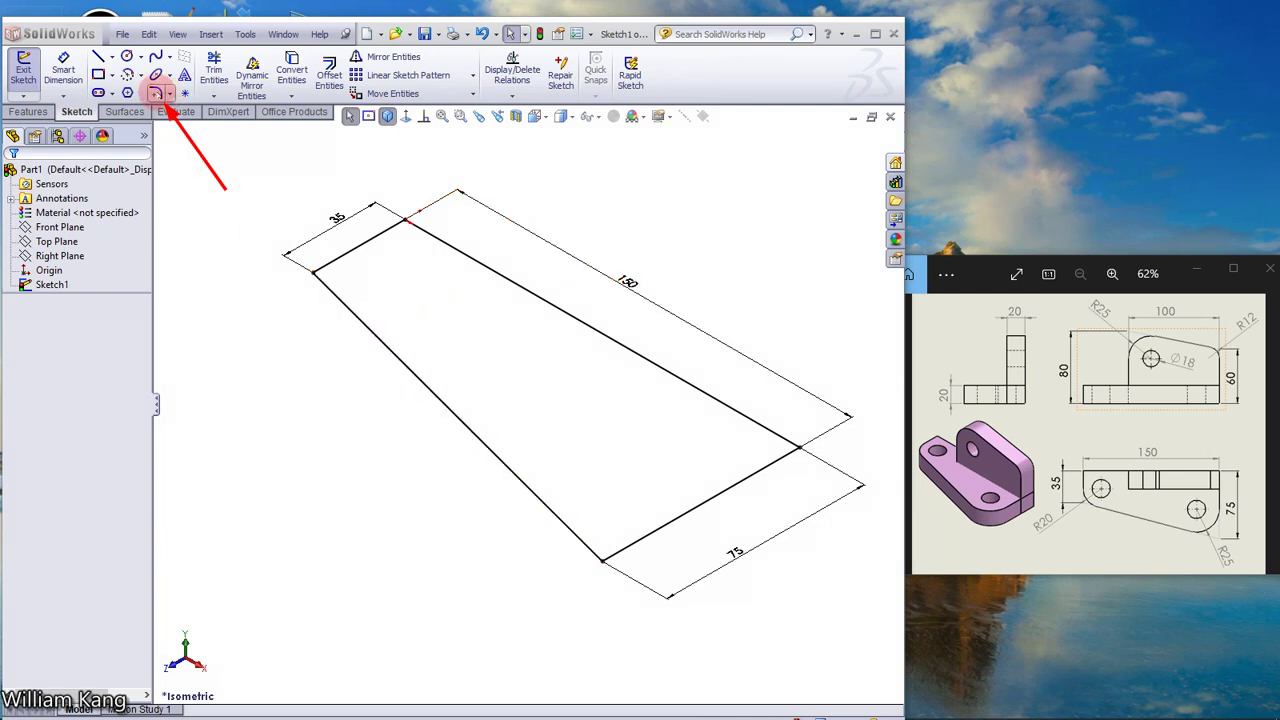
# Step: Round the outline's lower corner with an R25 sketch fillet
pyautogui.click(157, 93)
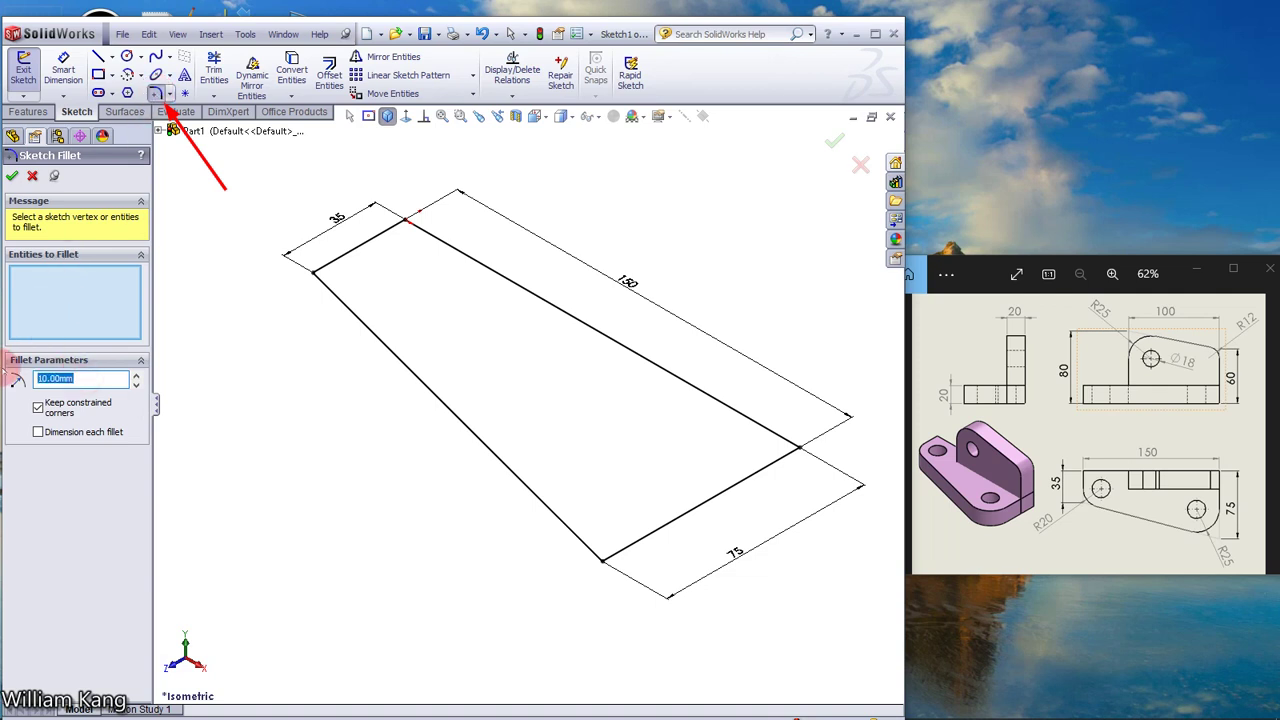
pyautogui.write('25')
pyautogui.press('Return')
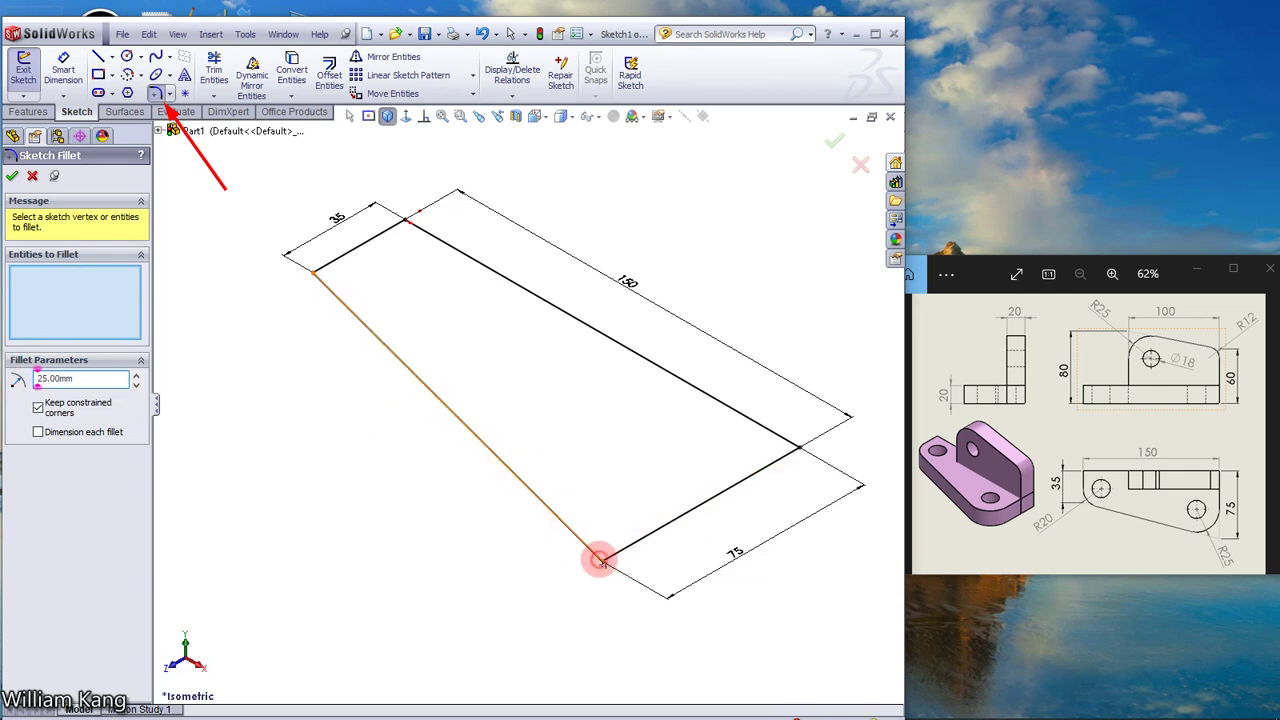
pyautogui.click(601, 561)
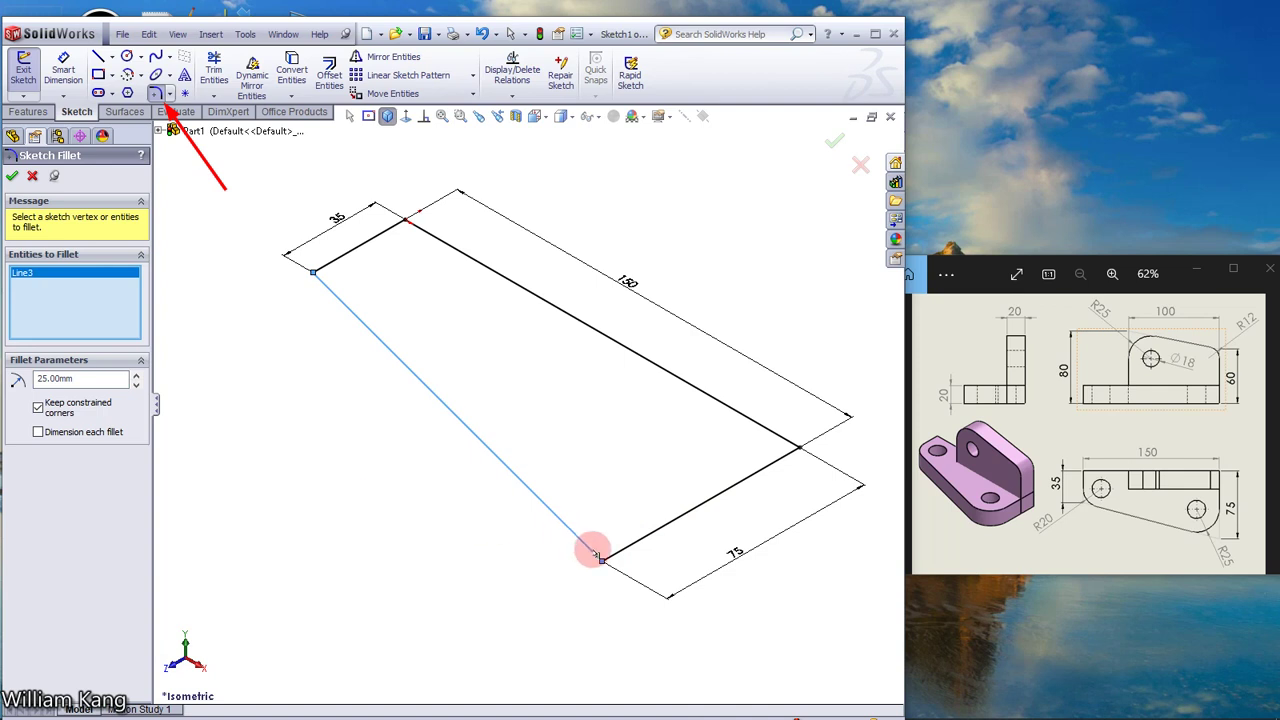
pyautogui.click(602, 556)
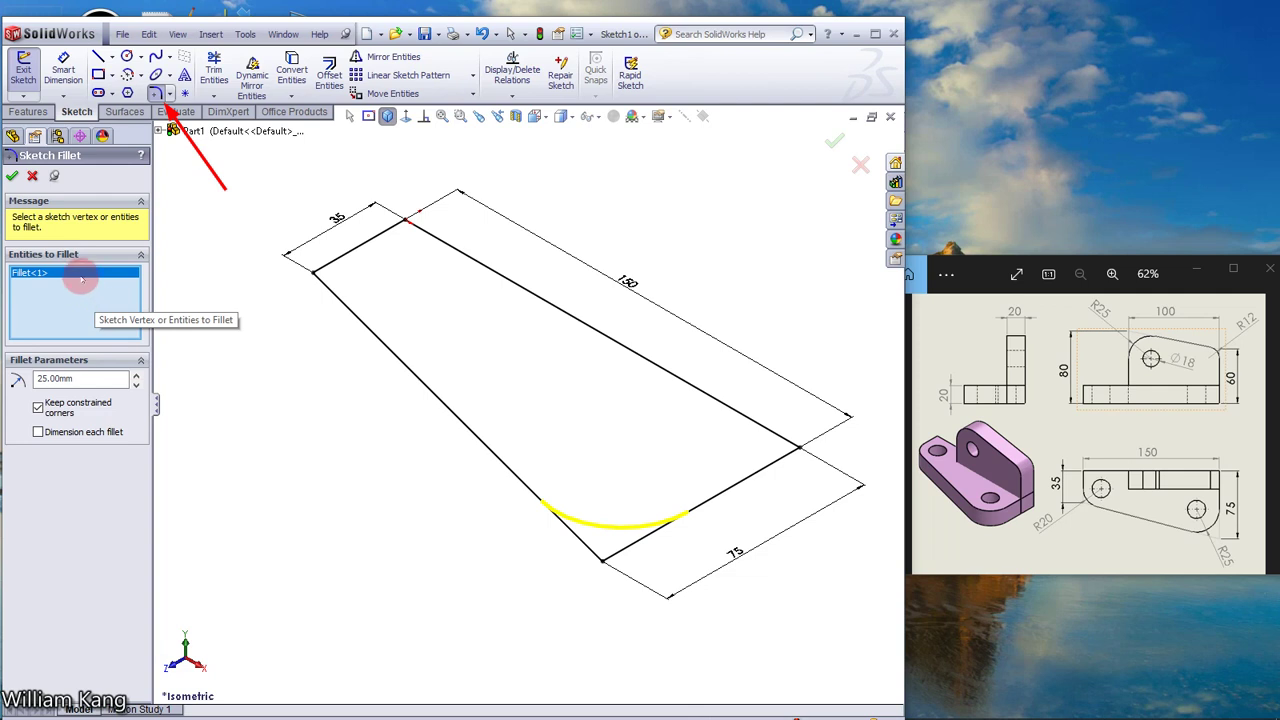
pyautogui.click(12, 176)
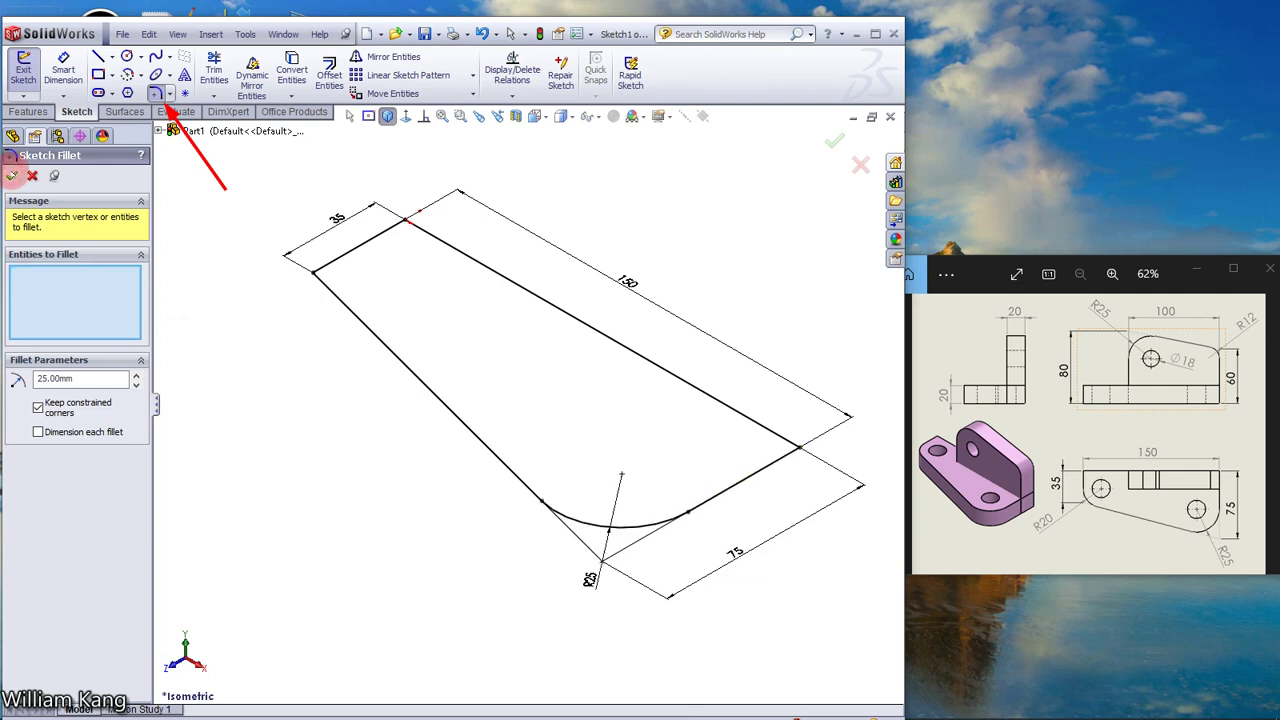
# Step: Round the upper-left corner with an R20 sketch fillet
pyautogui.doubleClick(84, 379)
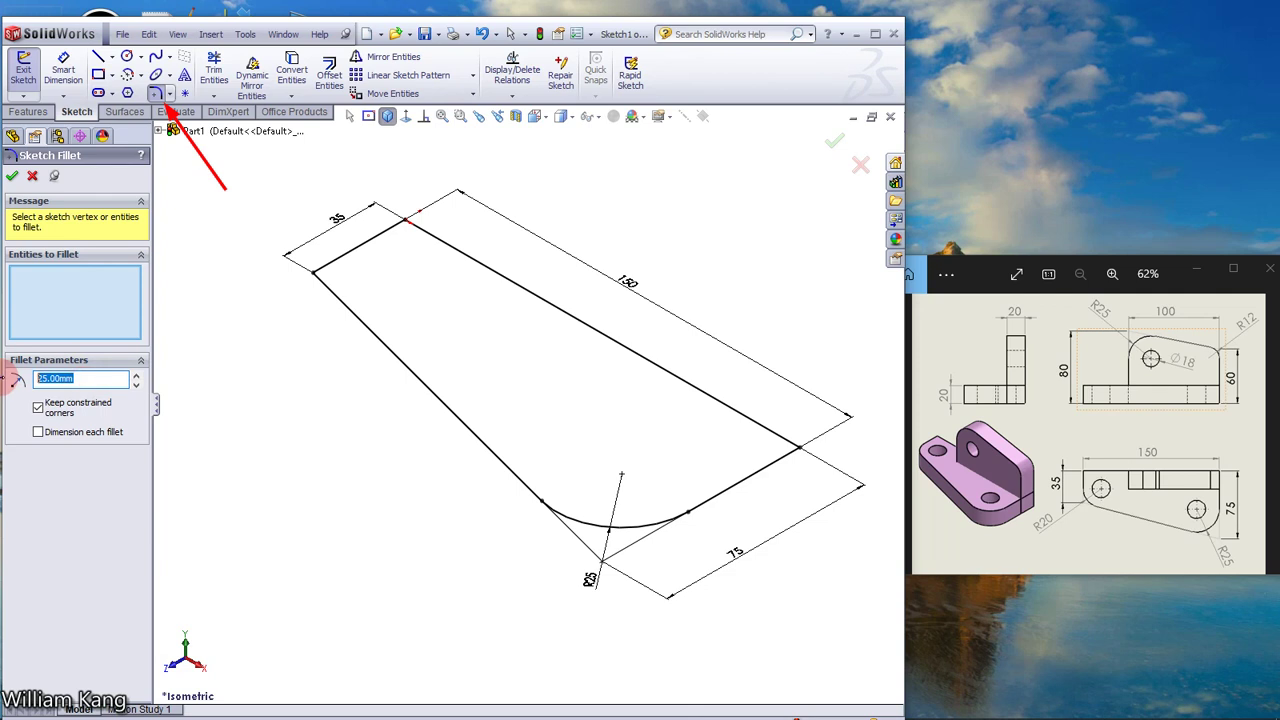
pyautogui.write('20')
pyautogui.press('Return')
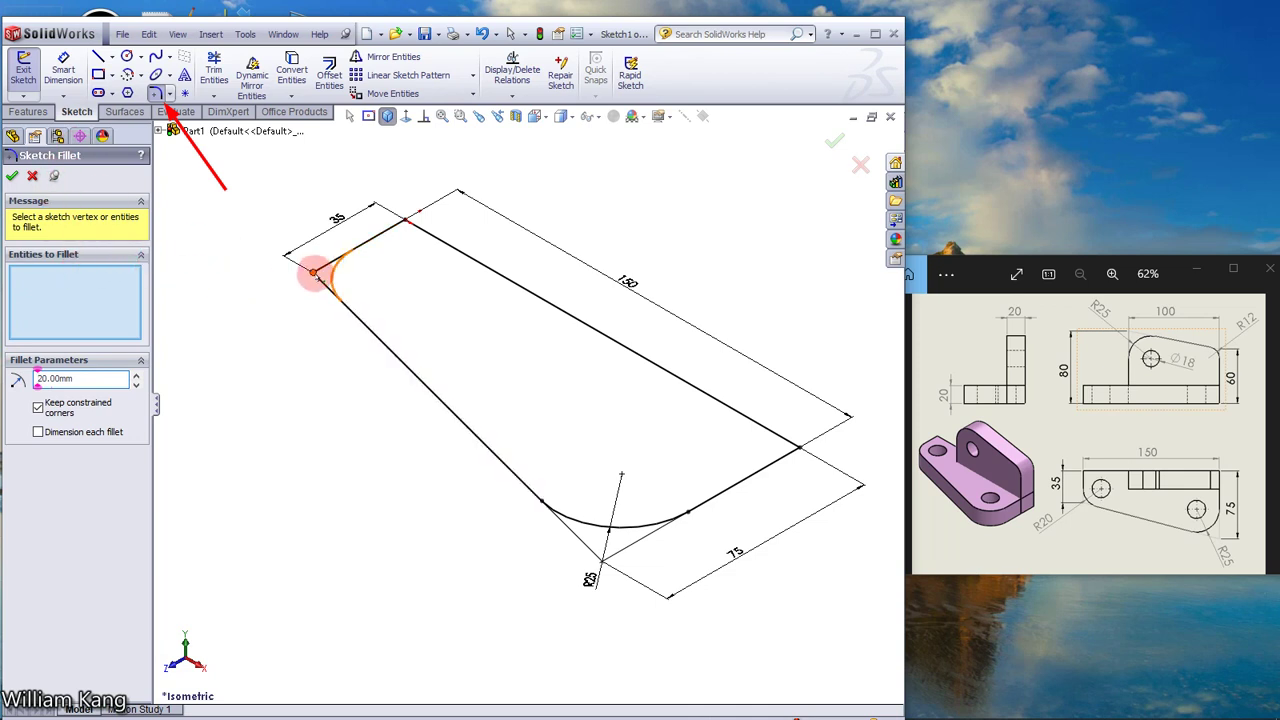
pyautogui.click(313, 272)
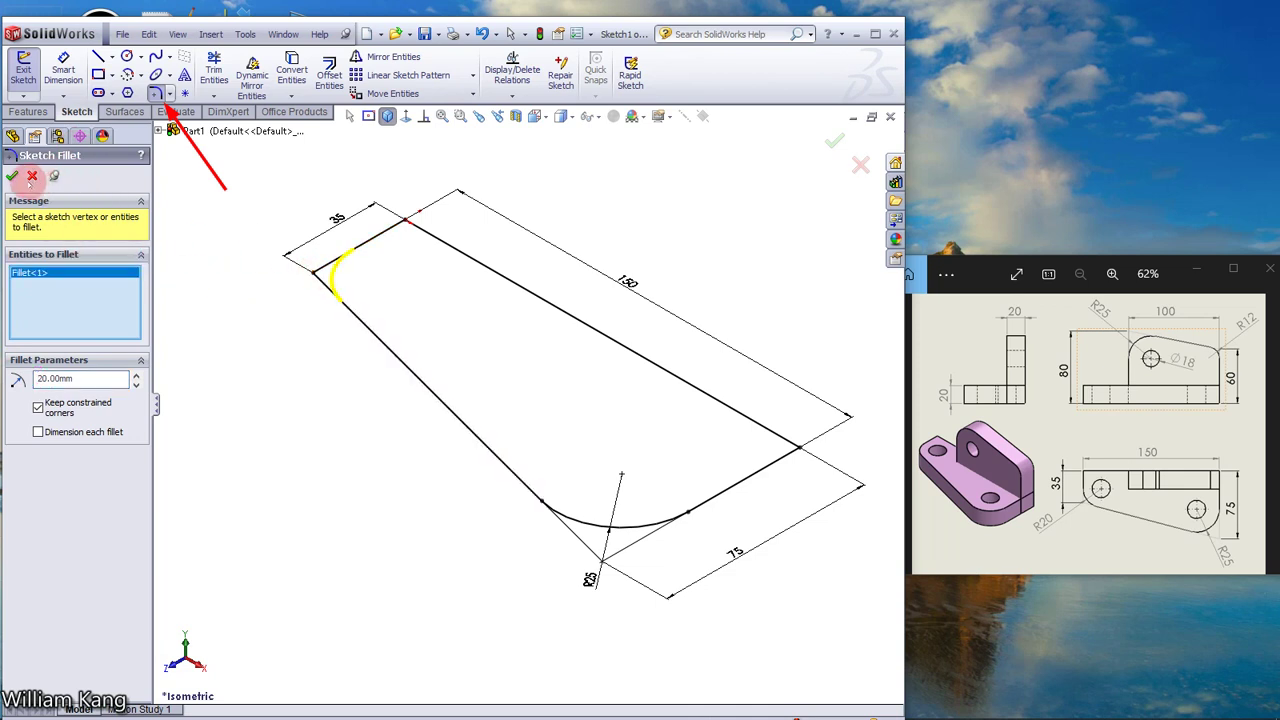
pyautogui.click(12, 176)
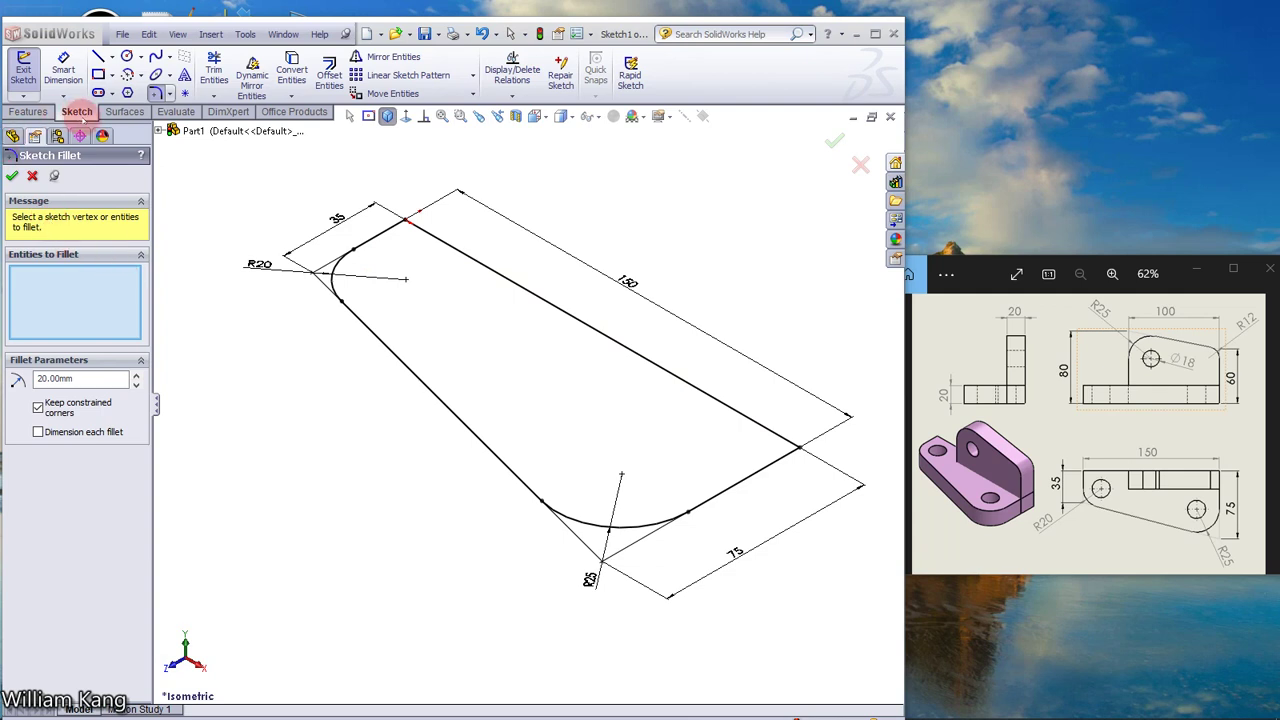
pyautogui.click(28, 112)
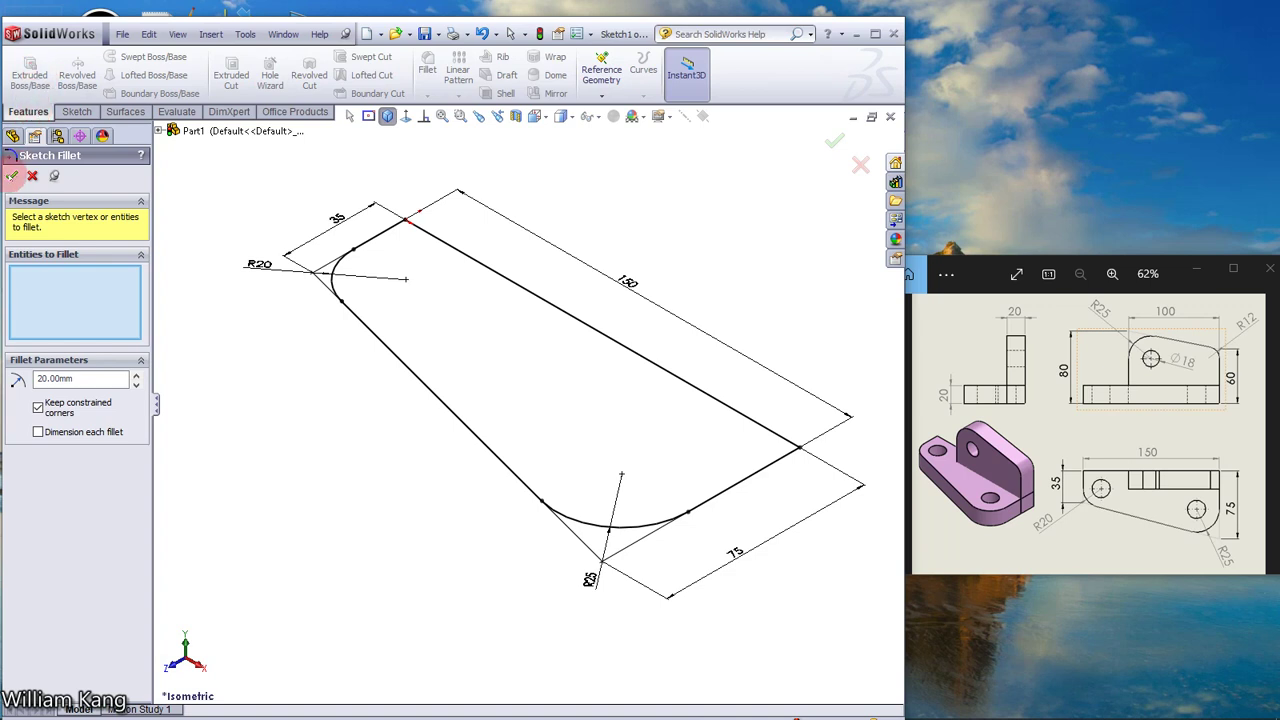
# Step: Extrude the filleted Sketch1 20 mm blind as Boss-Extrude1
pyautogui.click(12, 176)
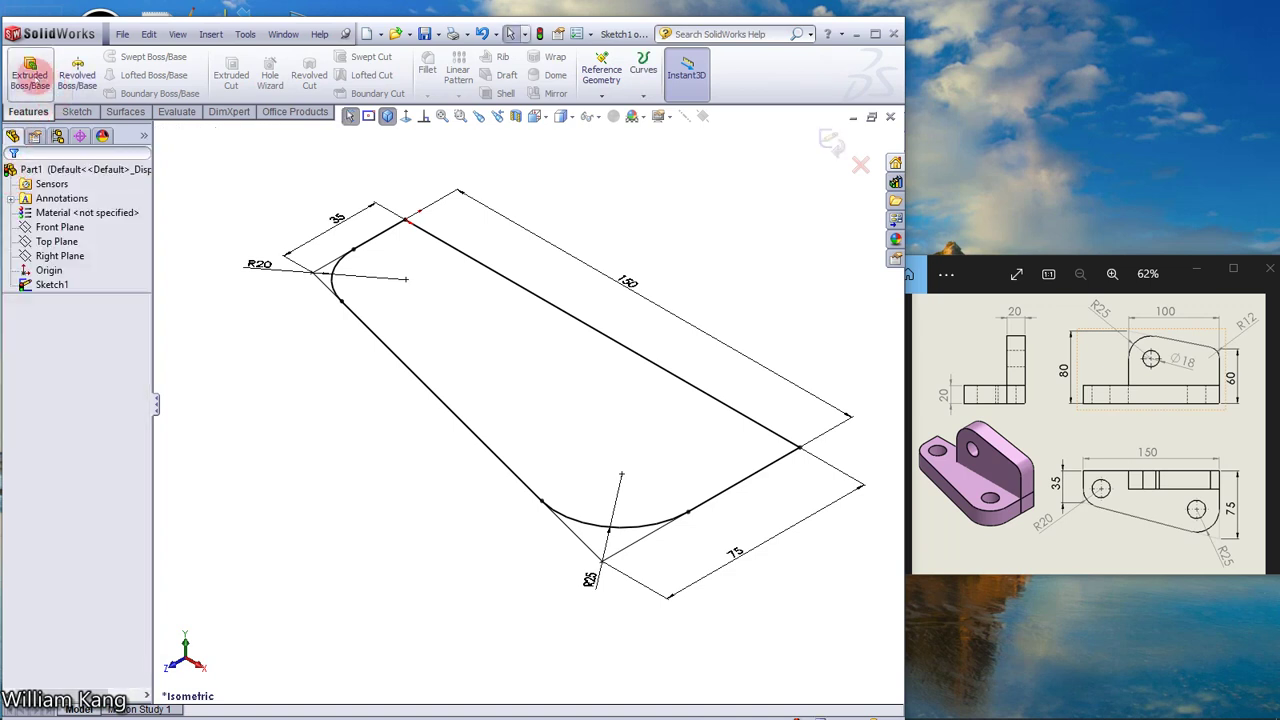
pyautogui.click(32, 82)
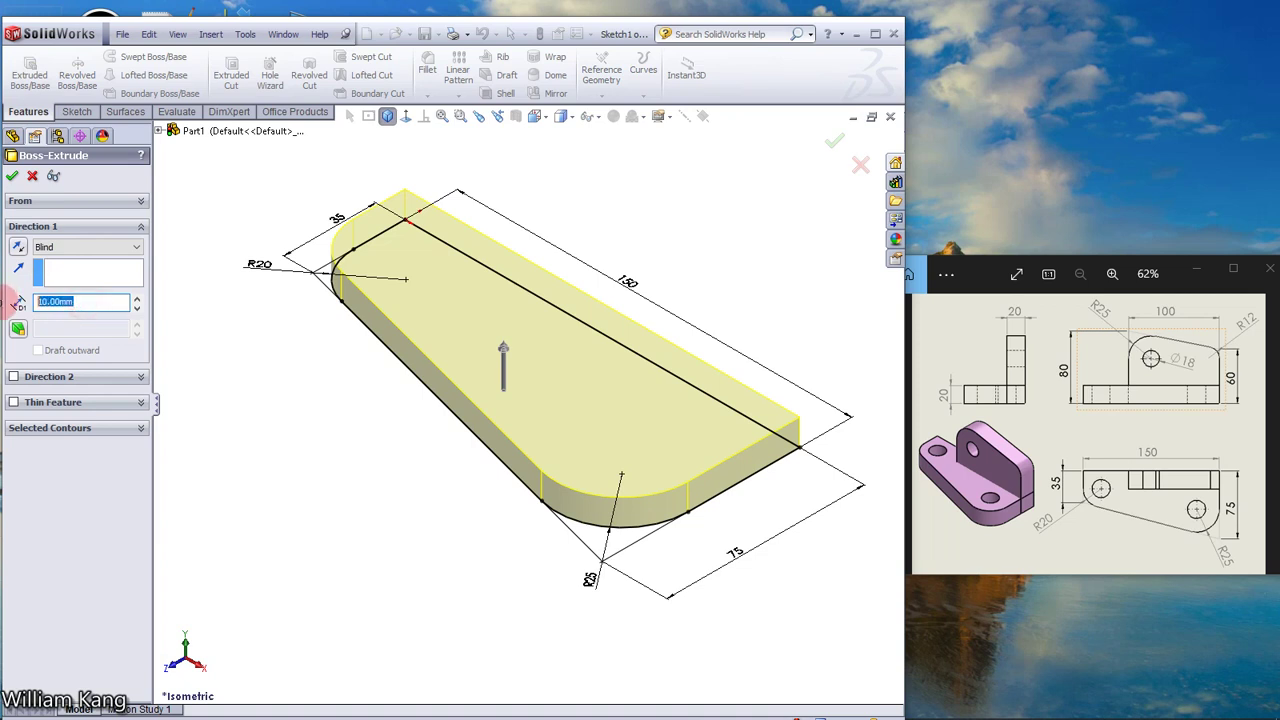
pyautogui.write('20')
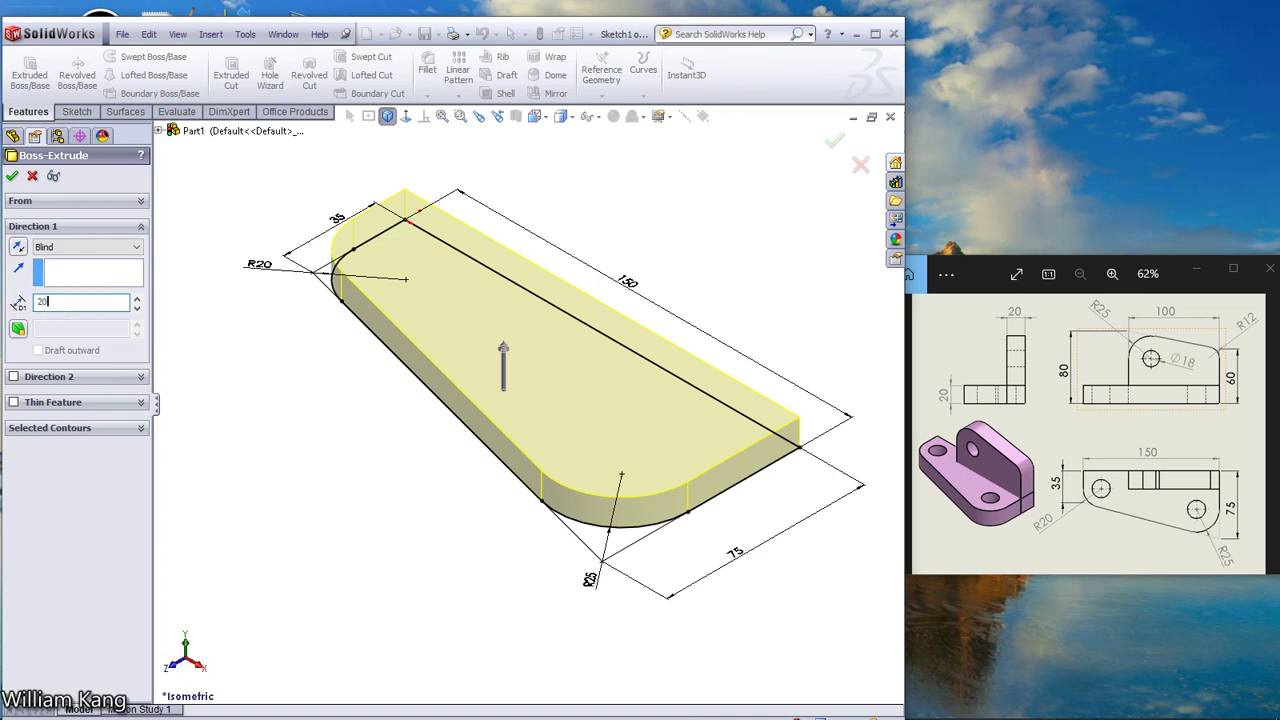
pyautogui.press('Return')
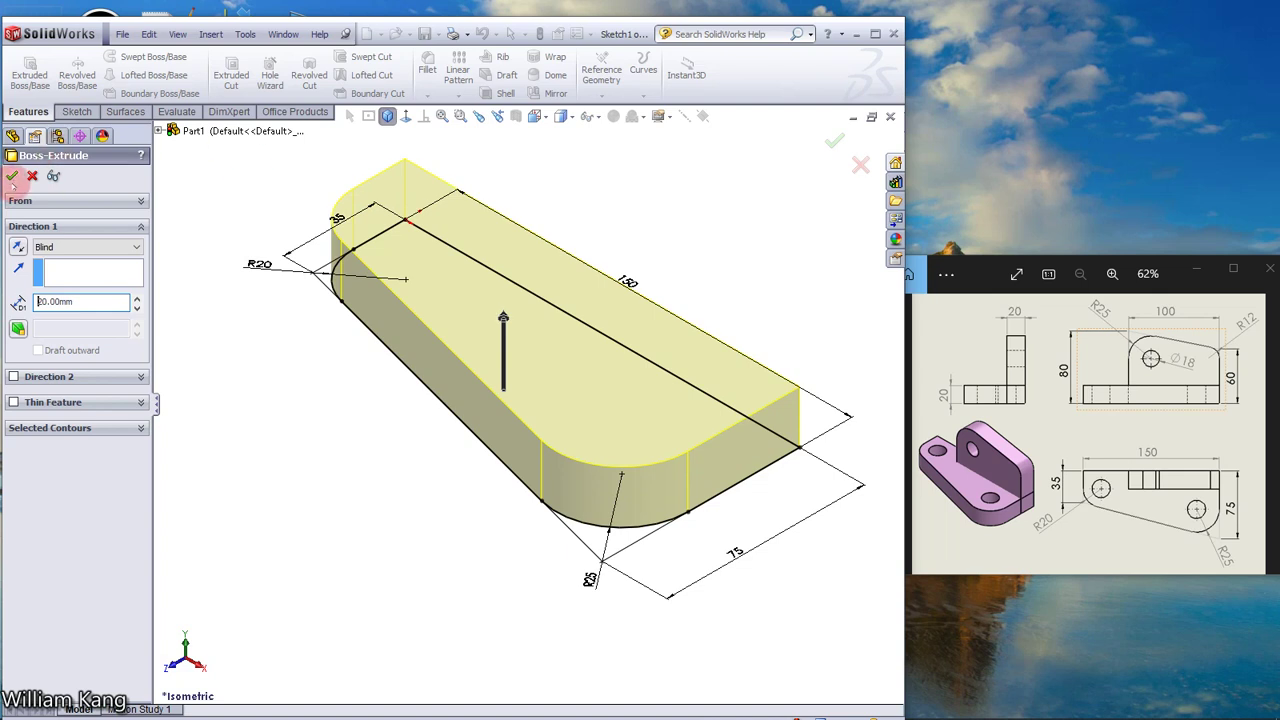
pyautogui.click(12, 176)
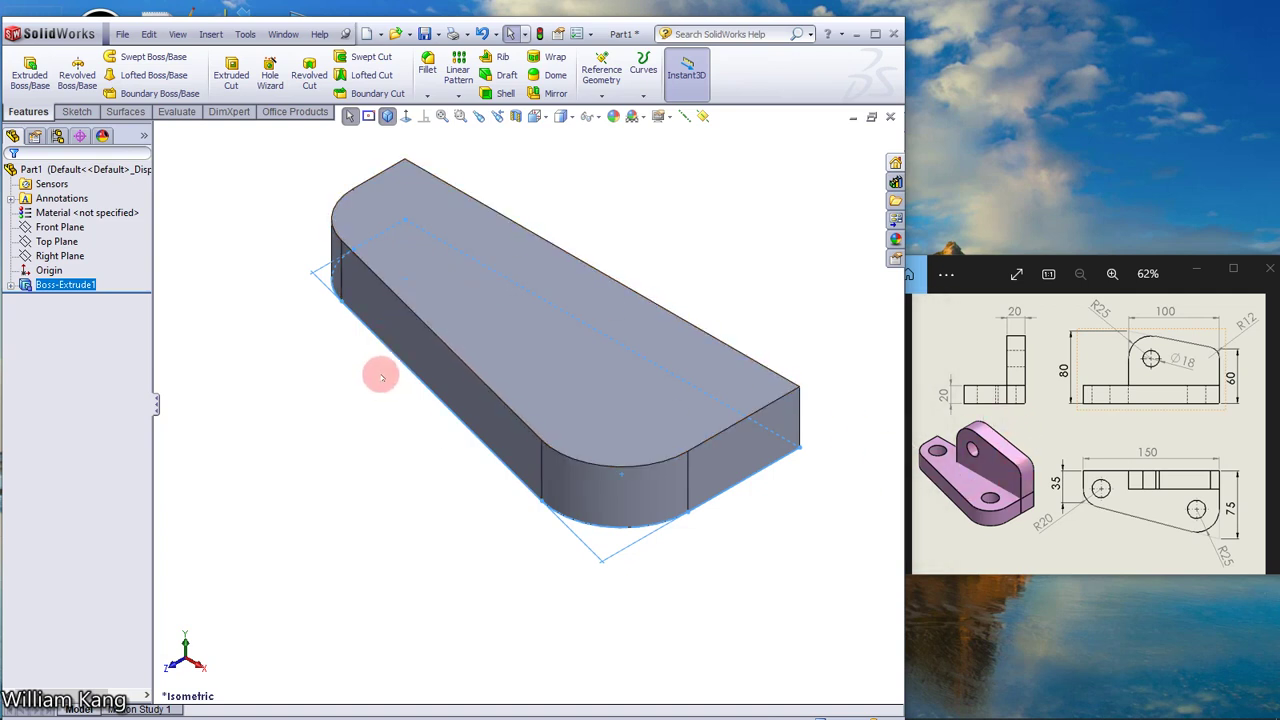
# Step: Open Sketch2 on the base plate's long side face, viewed Normal To
pyautogui.moveTo(371, 429)
pyautogui.mouseDown(button='middle')
pyautogui.moveTo(257, 477)
pyautogui.moveTo(570, 365)
pyautogui.mouseUp(button='middle')
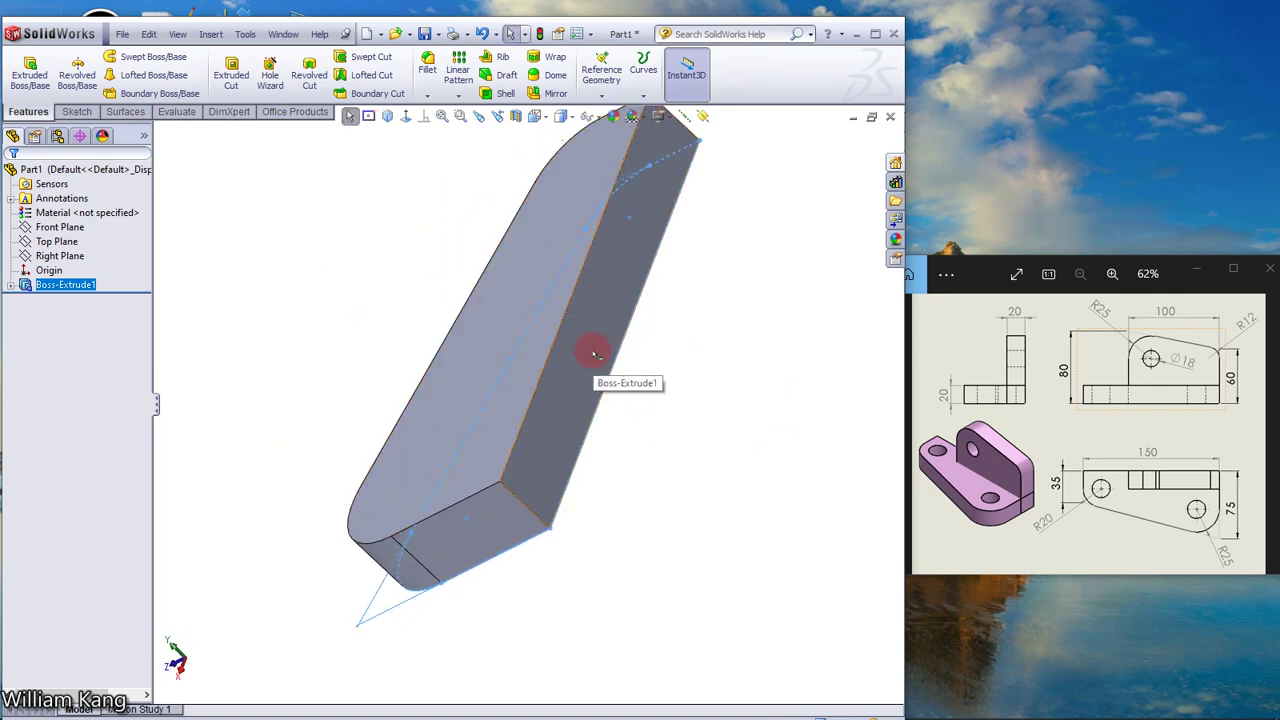
pyautogui.click(592, 353)
pyautogui.click(655, 301)
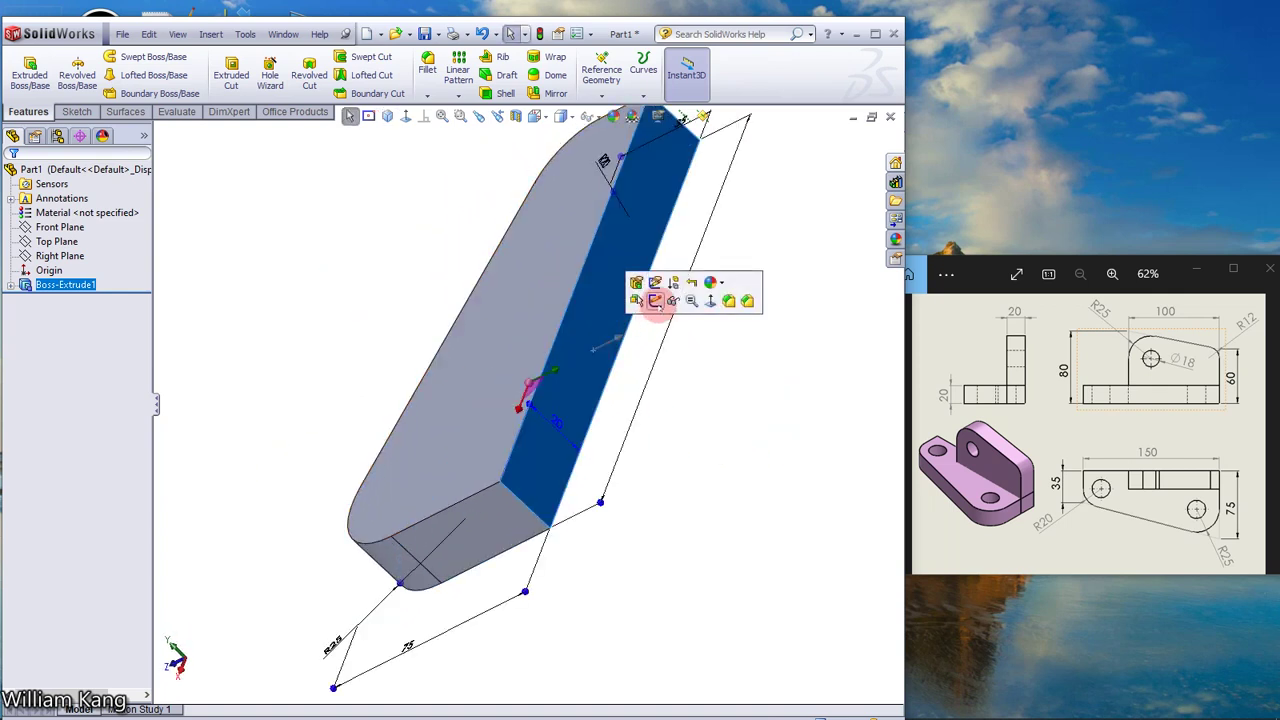
pyautogui.click(655, 301)
pyautogui.click(405, 117)
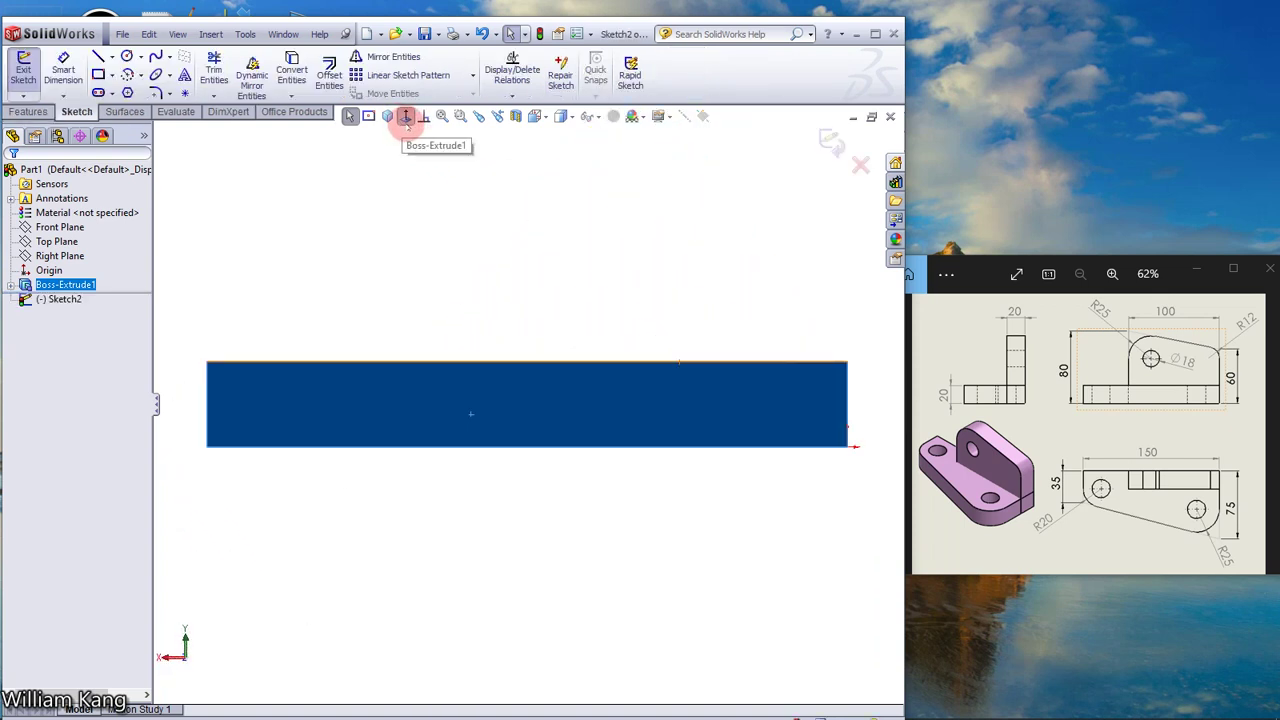
pyautogui.moveTo(497, 226)
pyautogui.mouseDown(button='middle')
pyautogui.moveTo(498, 291)
pyautogui.moveTo(506, 277)
pyautogui.moveTo(483, 209)
pyautogui.moveTo(494, 266)
pyautogui.moveTo(500, 191)
pyautogui.mouseUp(button='middle')
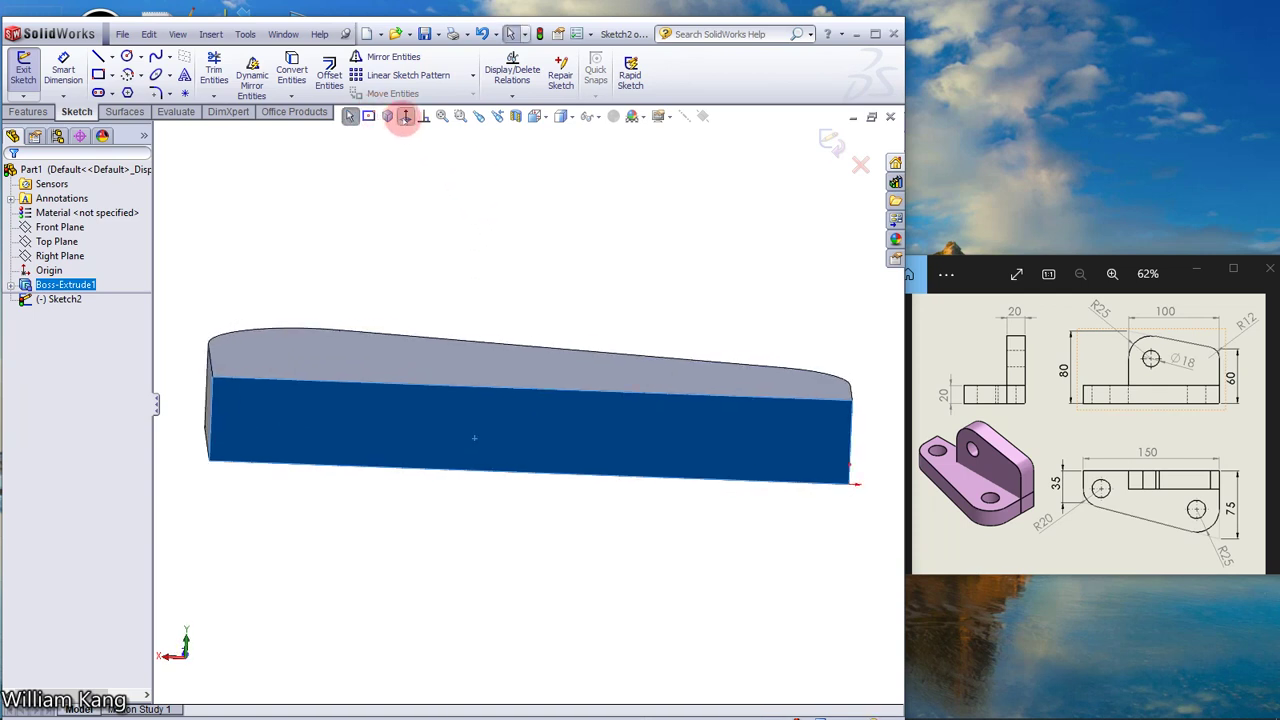
pyautogui.click(405, 116)
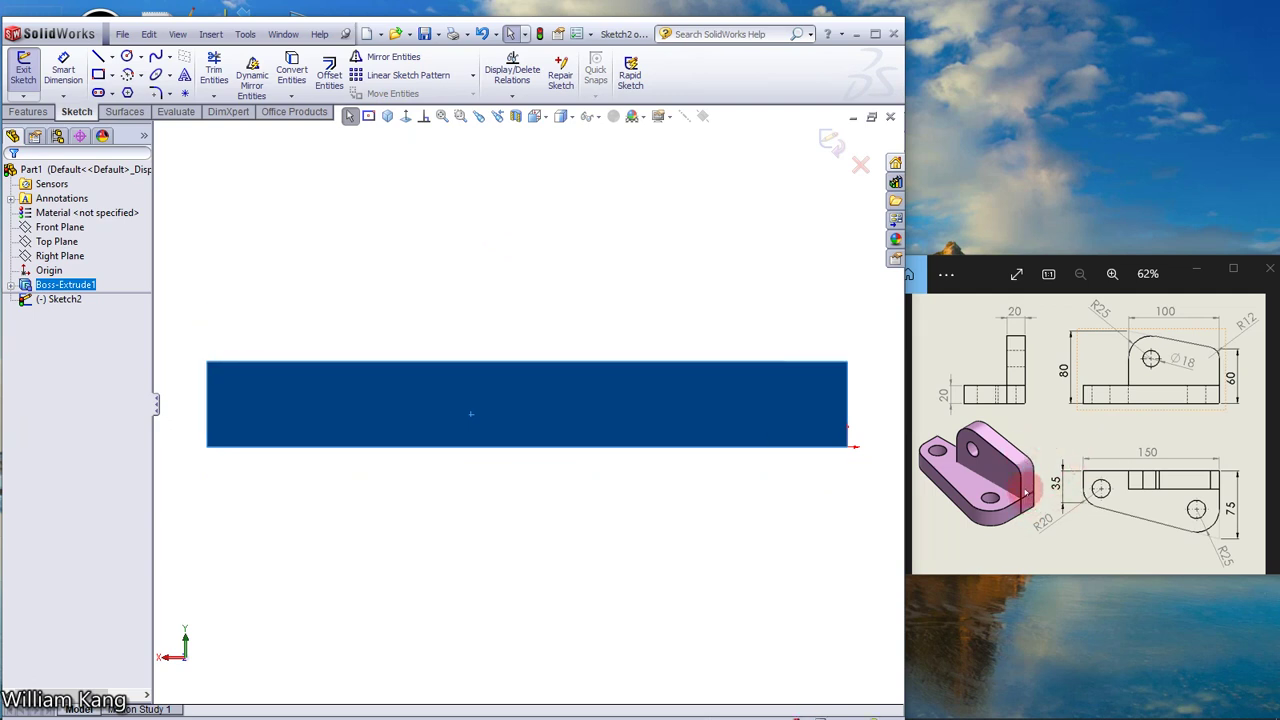
pyautogui.click(98, 57)
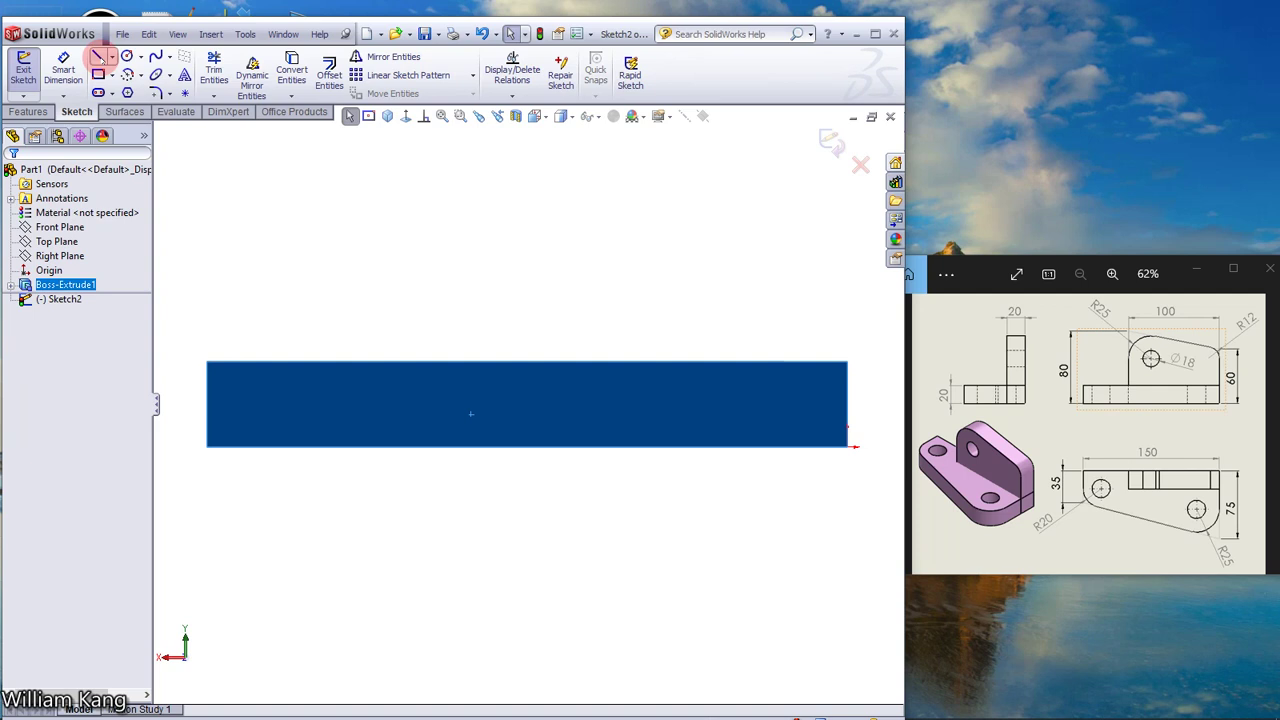
# Step: Sketch the upright's closed outline: vertical left edge, slanted top, back down to the bottom
pyautogui.click(208, 447)
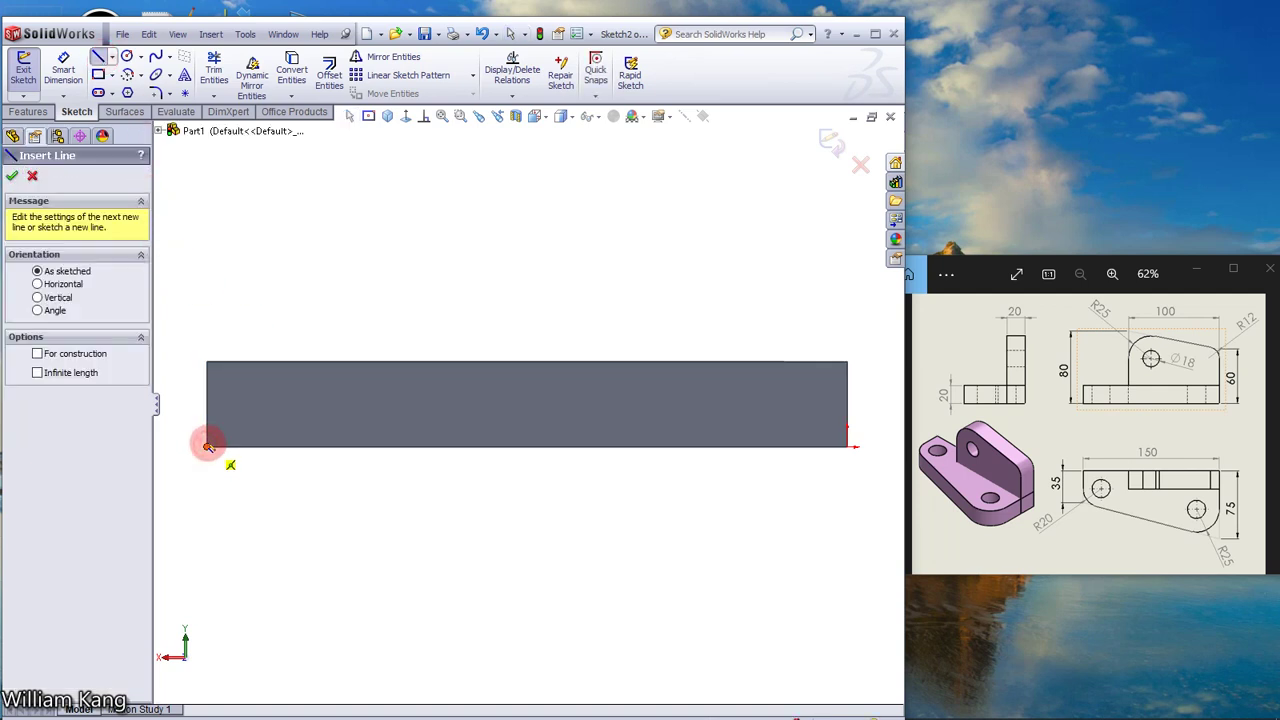
pyautogui.moveTo(208, 202); pyautogui.dragTo(206, 220)
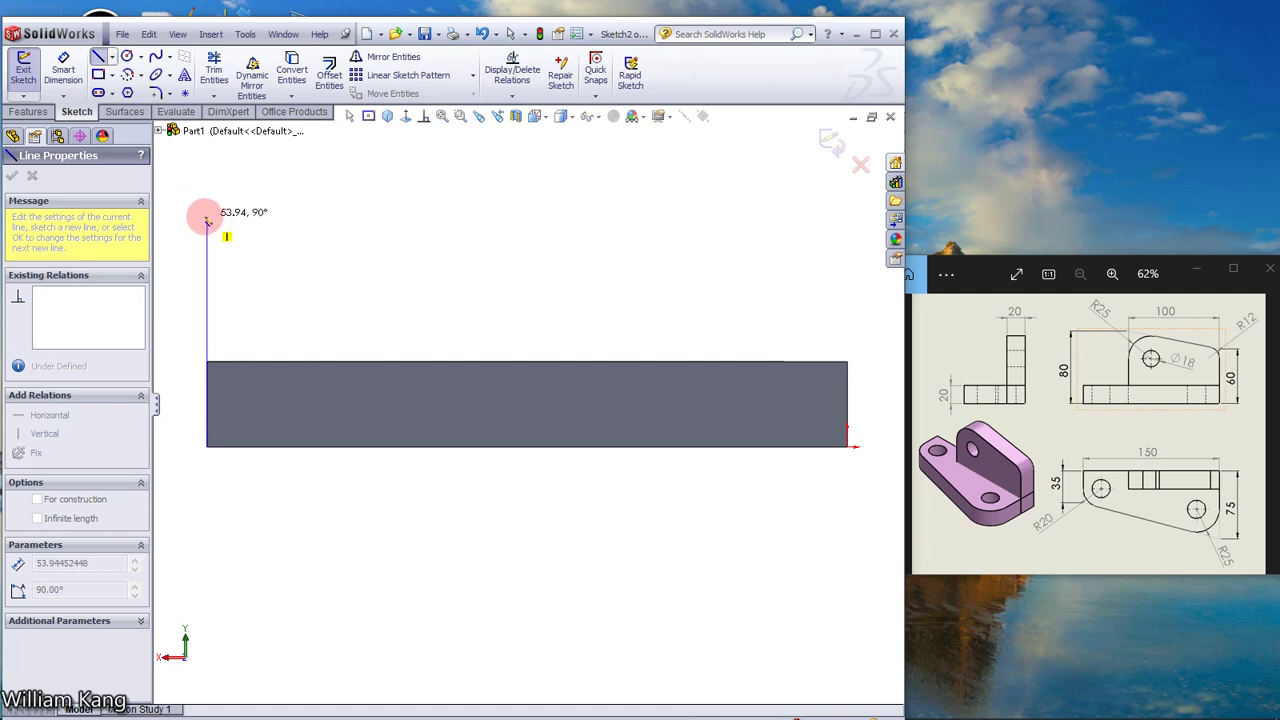
pyautogui.click(206, 216)
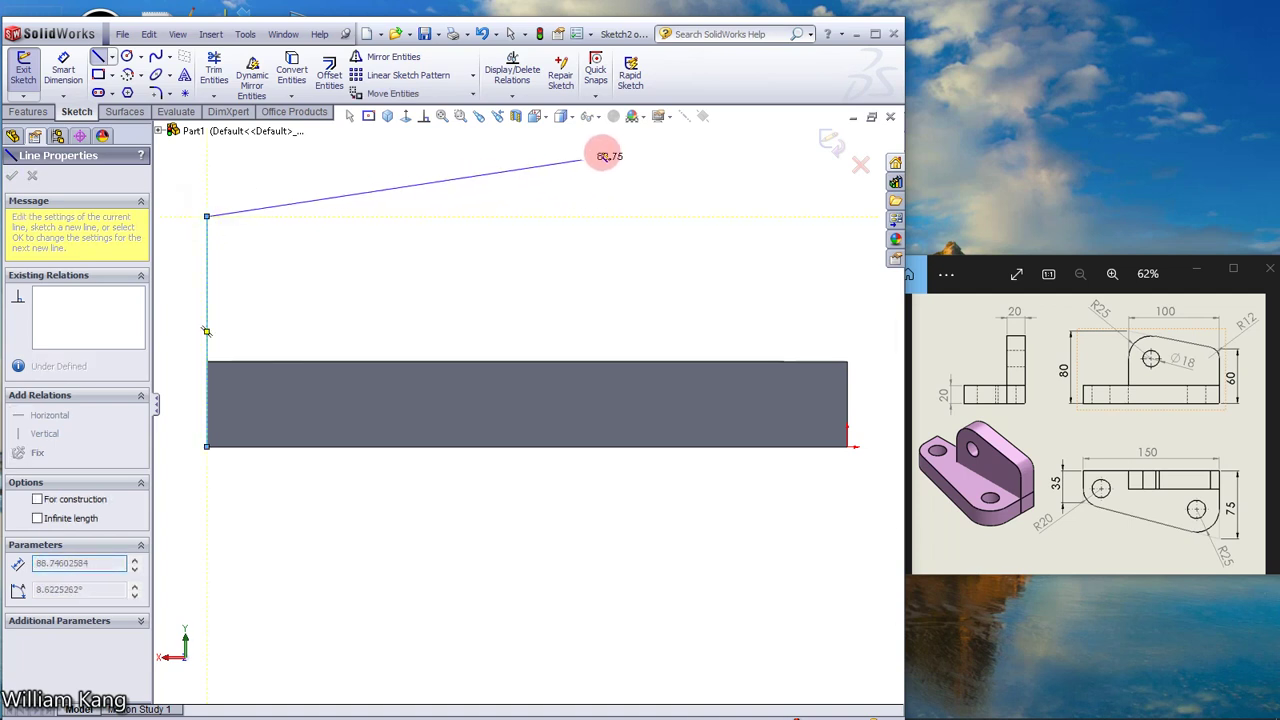
pyautogui.moveTo(607, 148); pyautogui.dragTo(606, 145)
pyautogui.moveTo(606, 145)
pyautogui.mouseDown()
pyautogui.moveTo(606, 447)
pyautogui.moveTo(208, 447)
pyautogui.mouseUp()
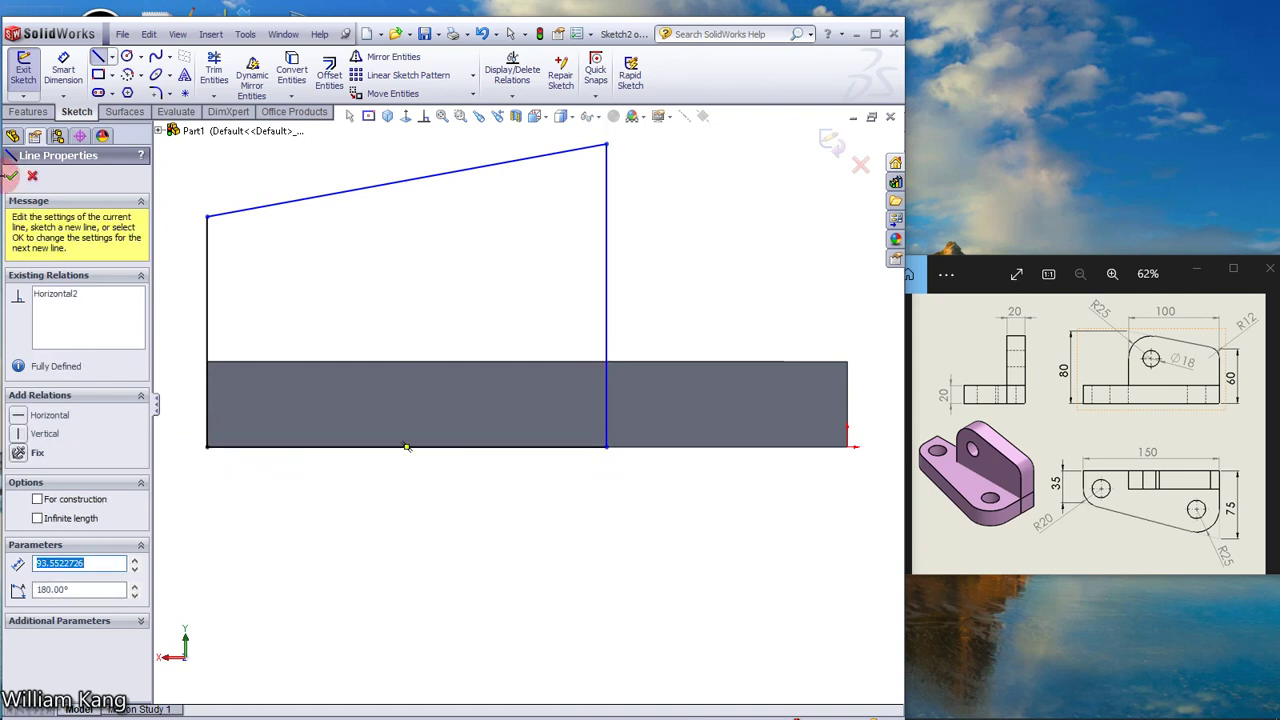
pyautogui.click(12, 176)
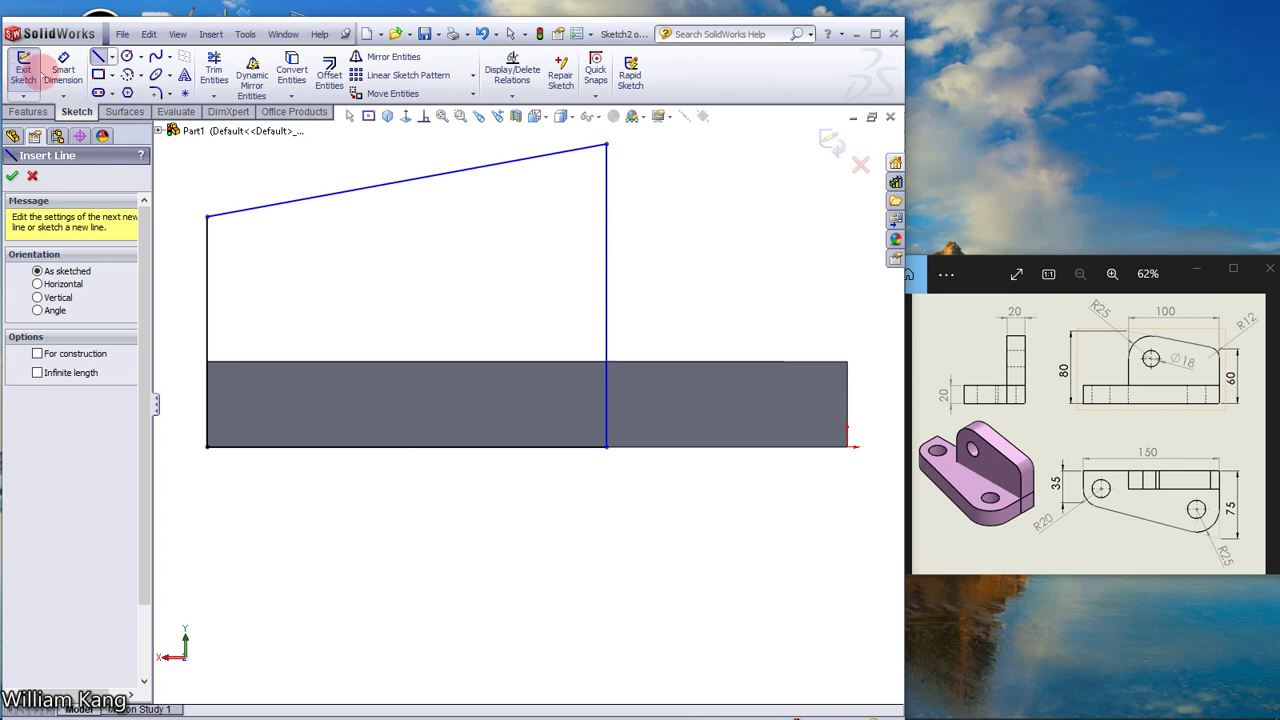
pyautogui.click(62, 80)
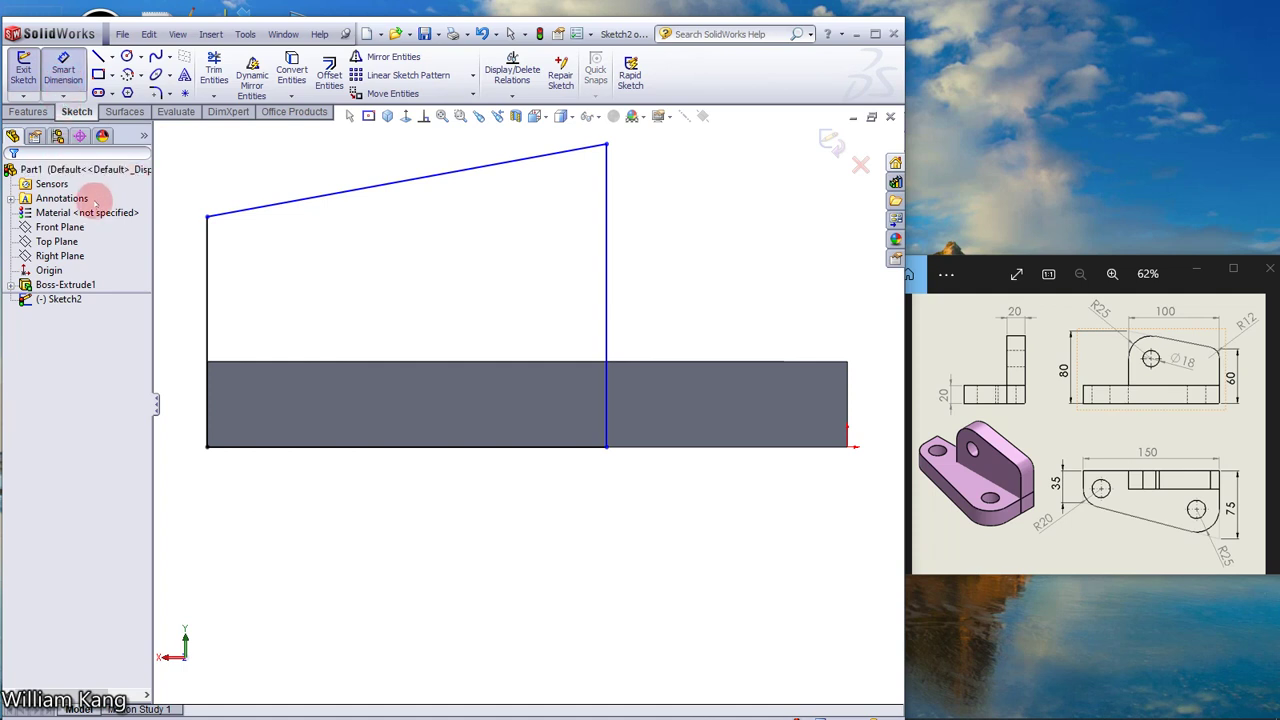
# Step: Dimension the upright's left edge 60 mm and right edge 80 mm tall
pyautogui.click(209, 310)
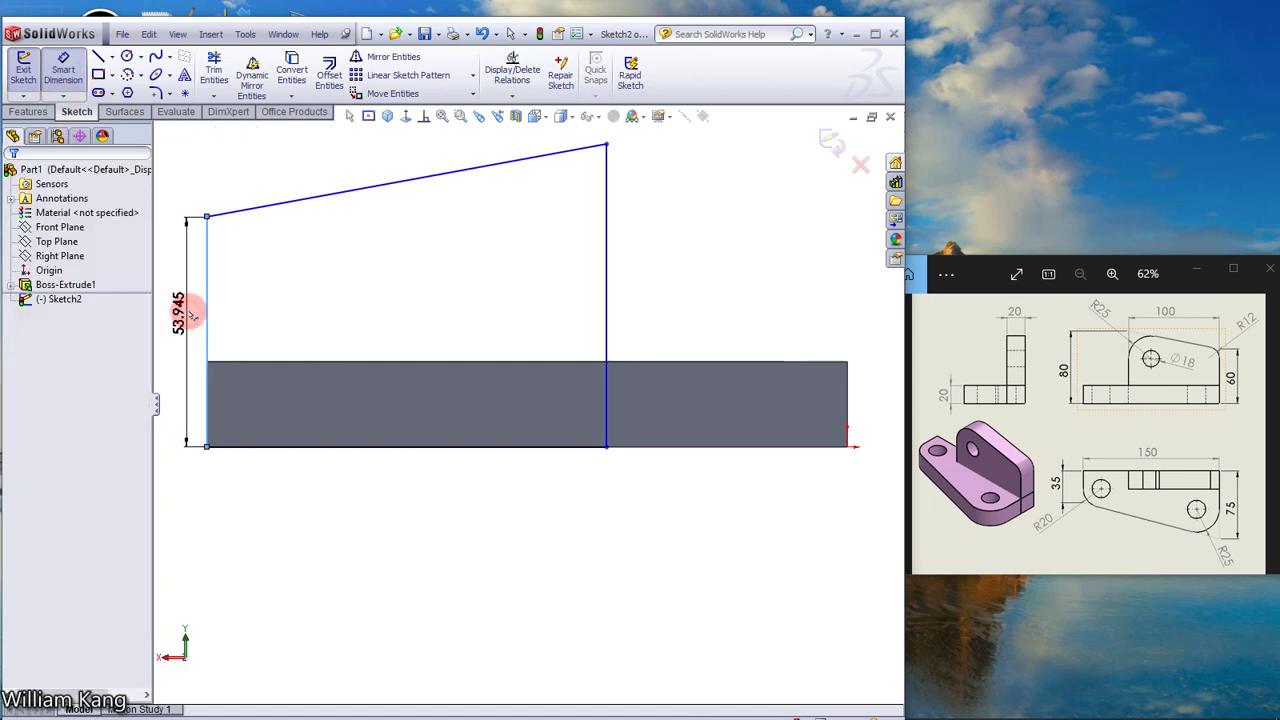
pyautogui.click(193, 316)
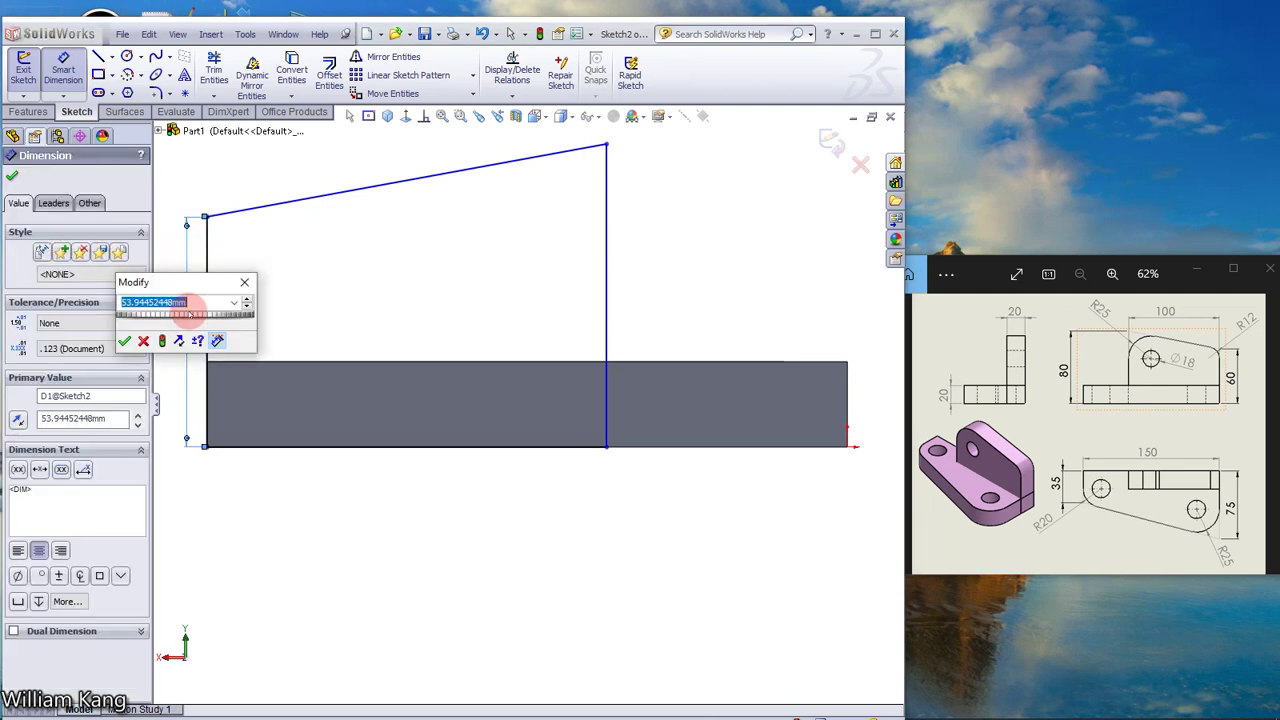
pyautogui.write('60')
pyautogui.press('Return')
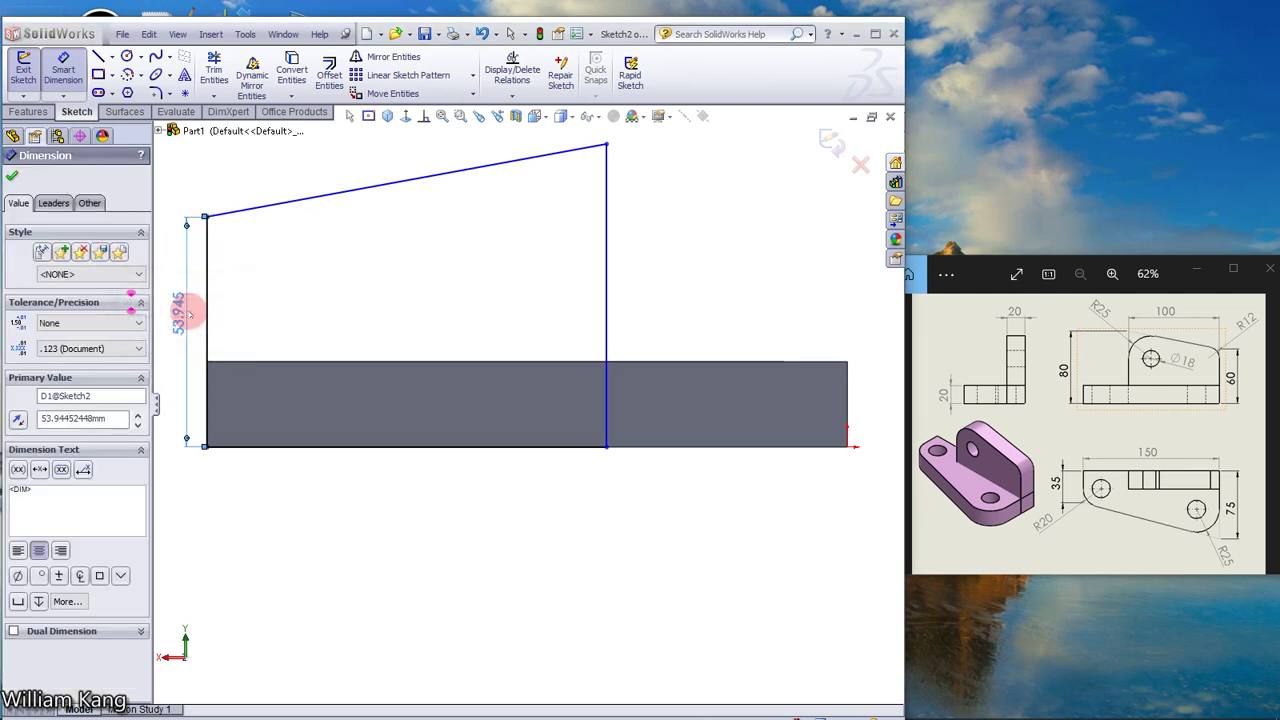
pyautogui.click(609, 300)
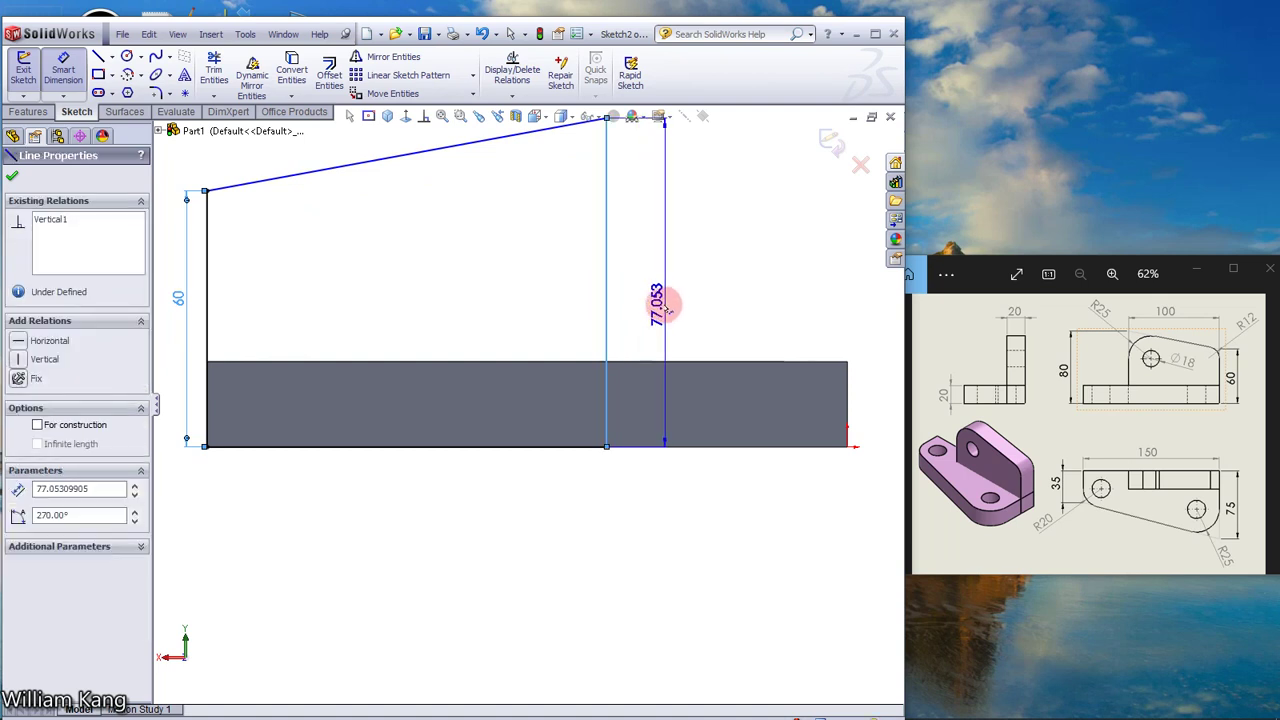
pyautogui.click(668, 306)
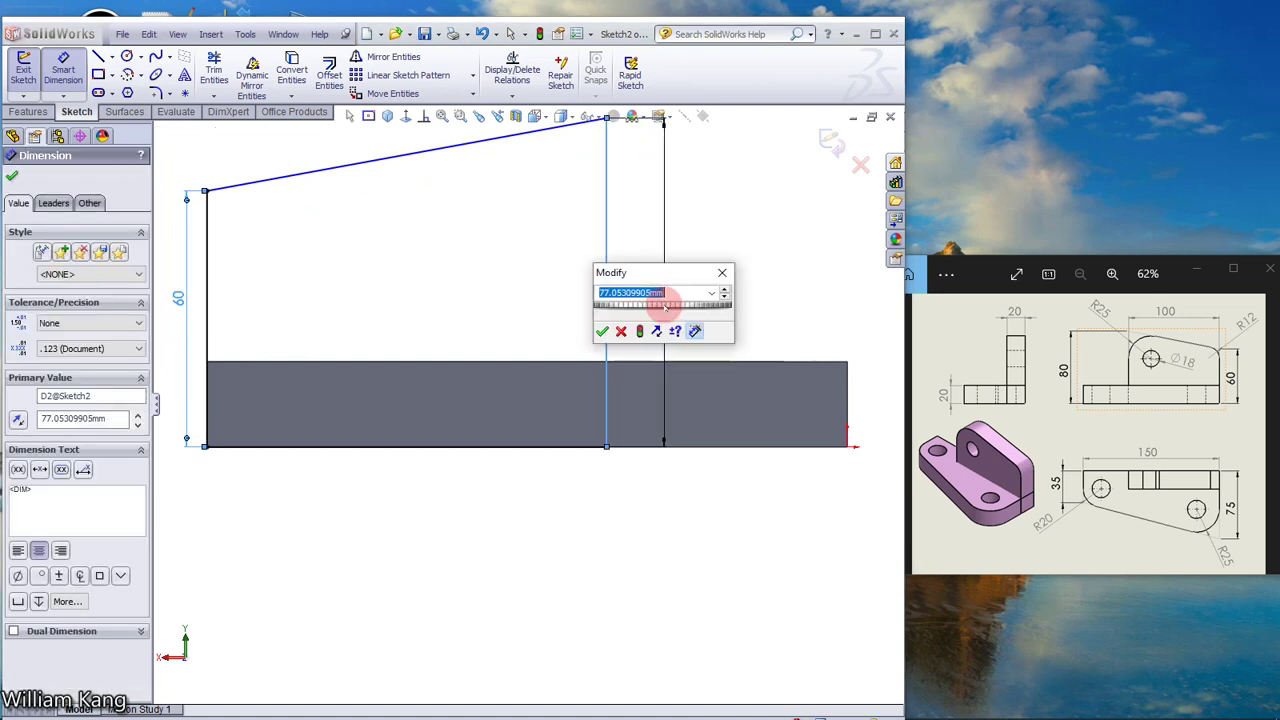
pyautogui.write('0')
pyautogui.press('Return')
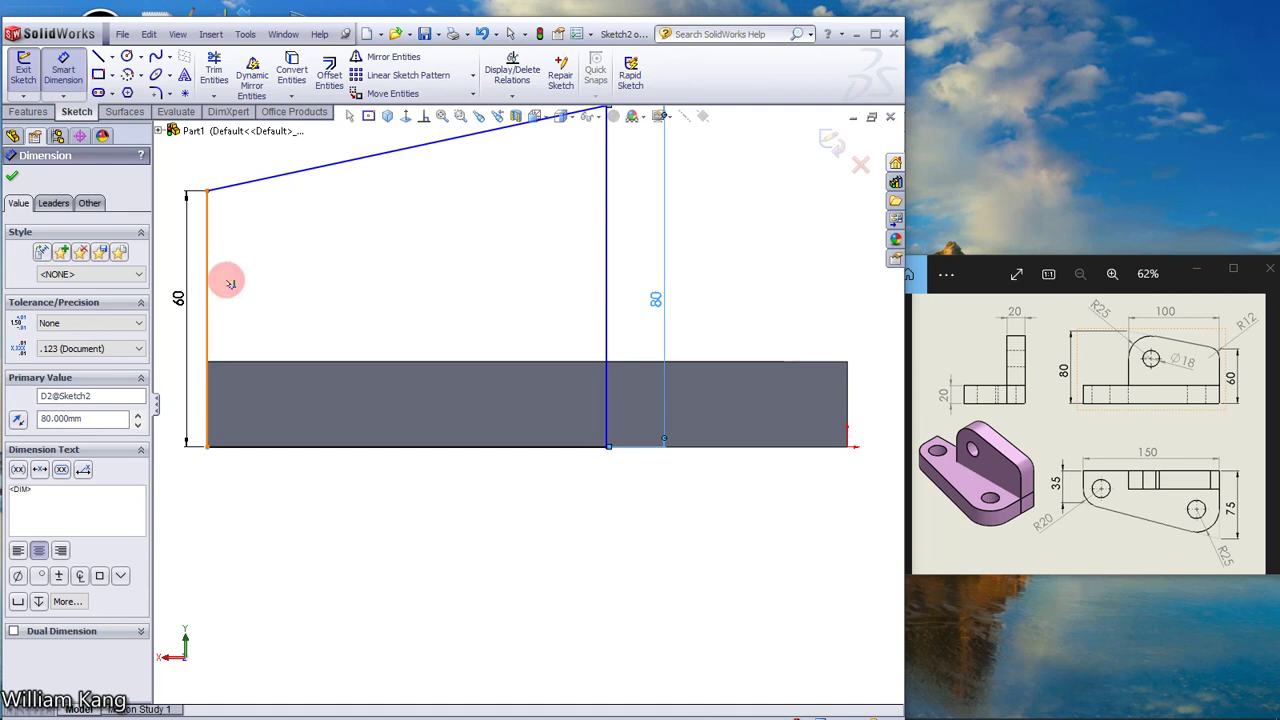
# Step: Dimension the upright profile's base width to 100 mm
pyautogui.click(604, 289)
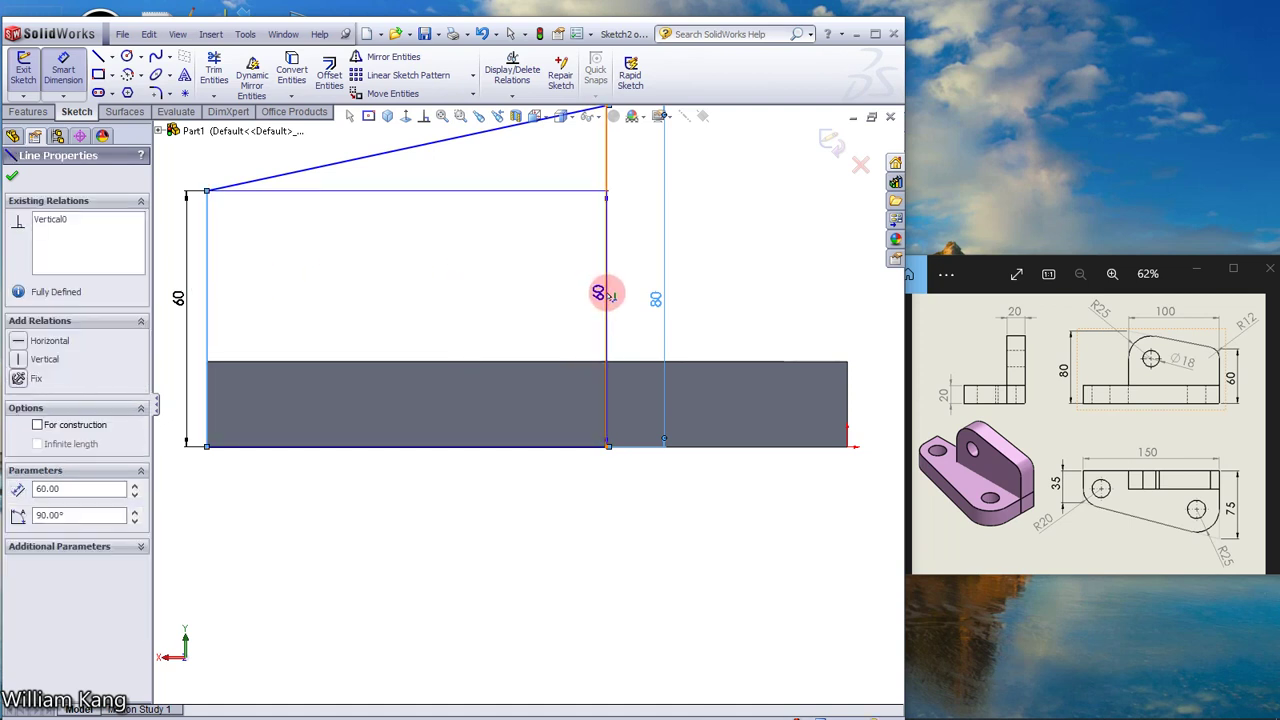
pyautogui.click(604, 289)
pyautogui.click(413, 505)
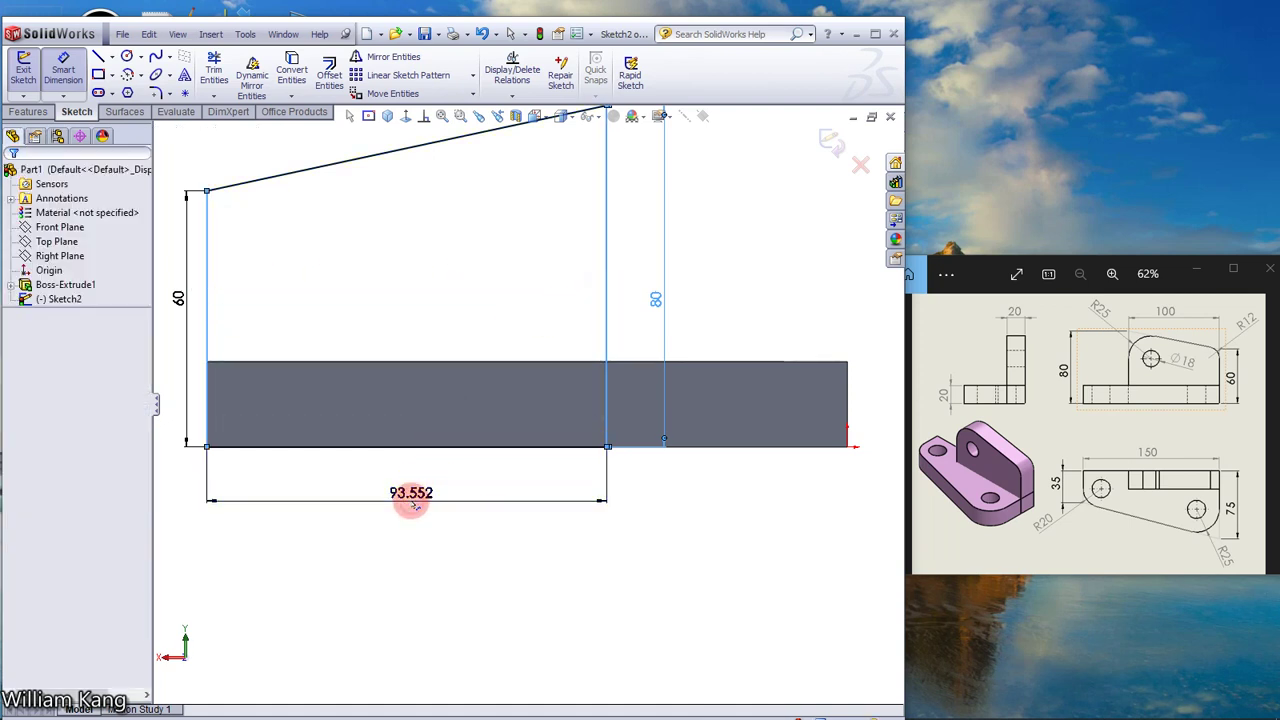
pyautogui.write('100')
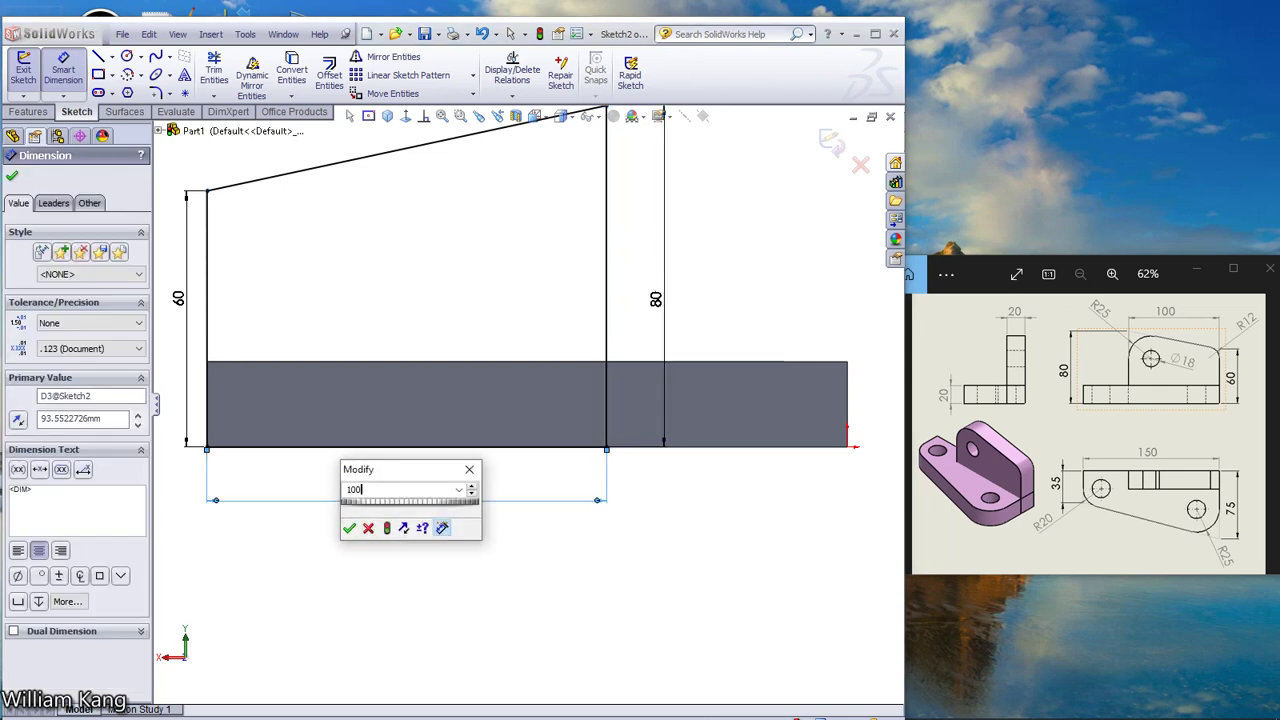
pyautogui.press('Return')
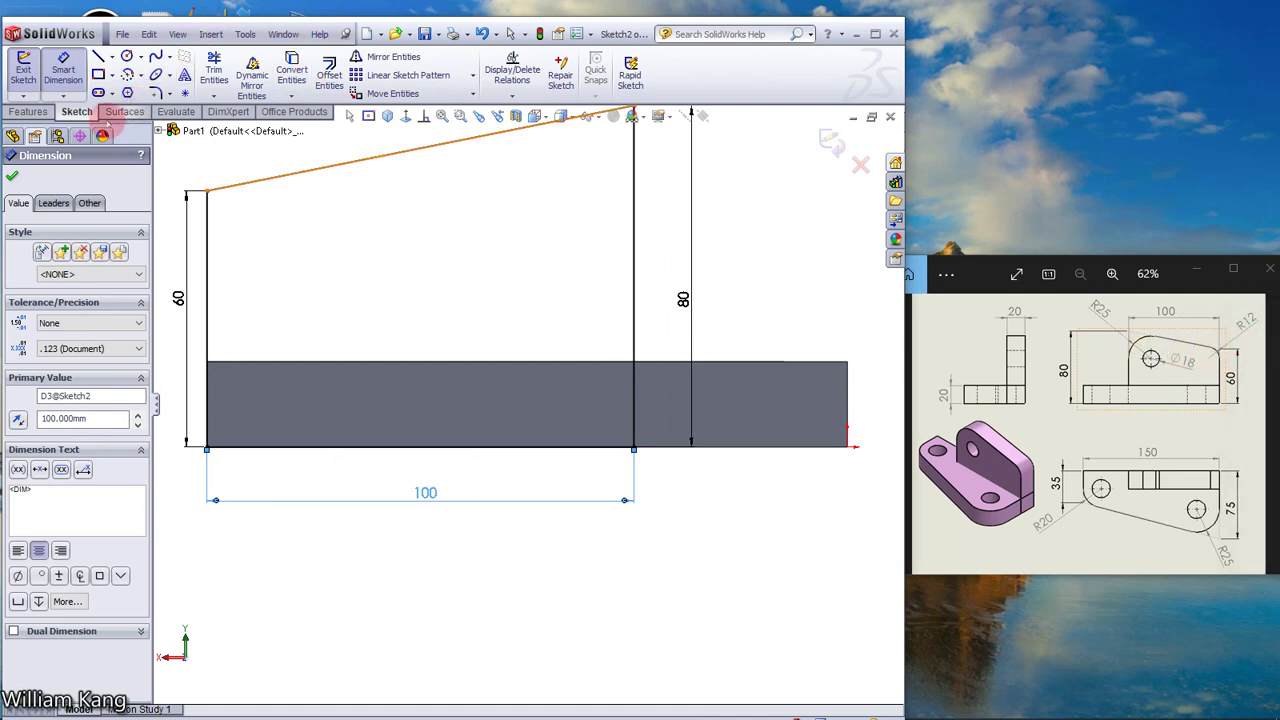
# Step: Round the upright's top-left corner with an R12 sketch fillet
pyautogui.click(13, 178)
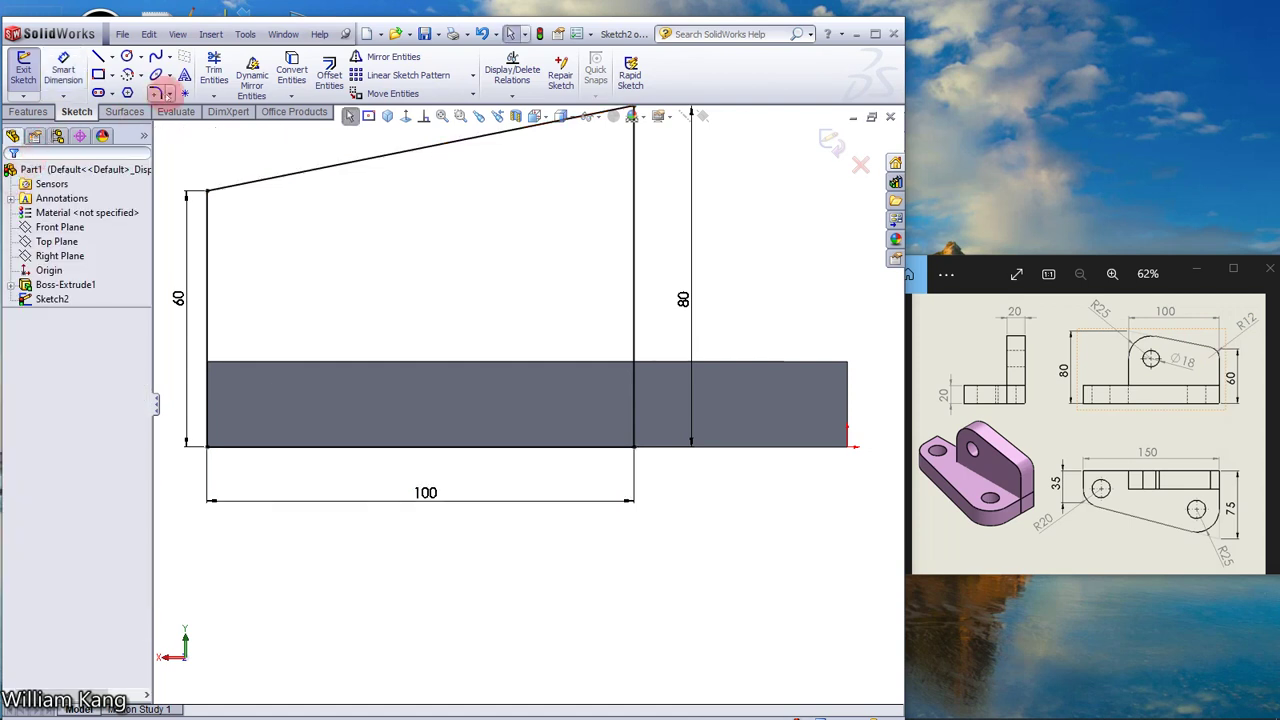
pyautogui.click(155, 93)
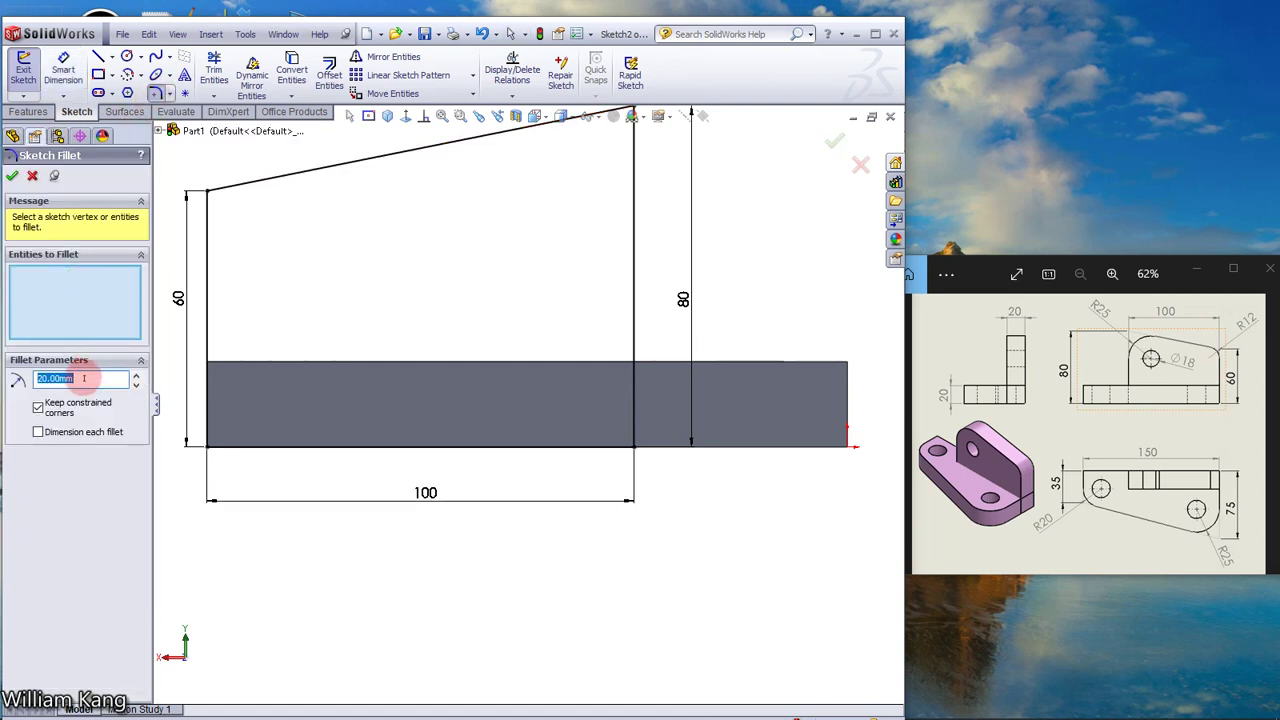
pyautogui.write('1')
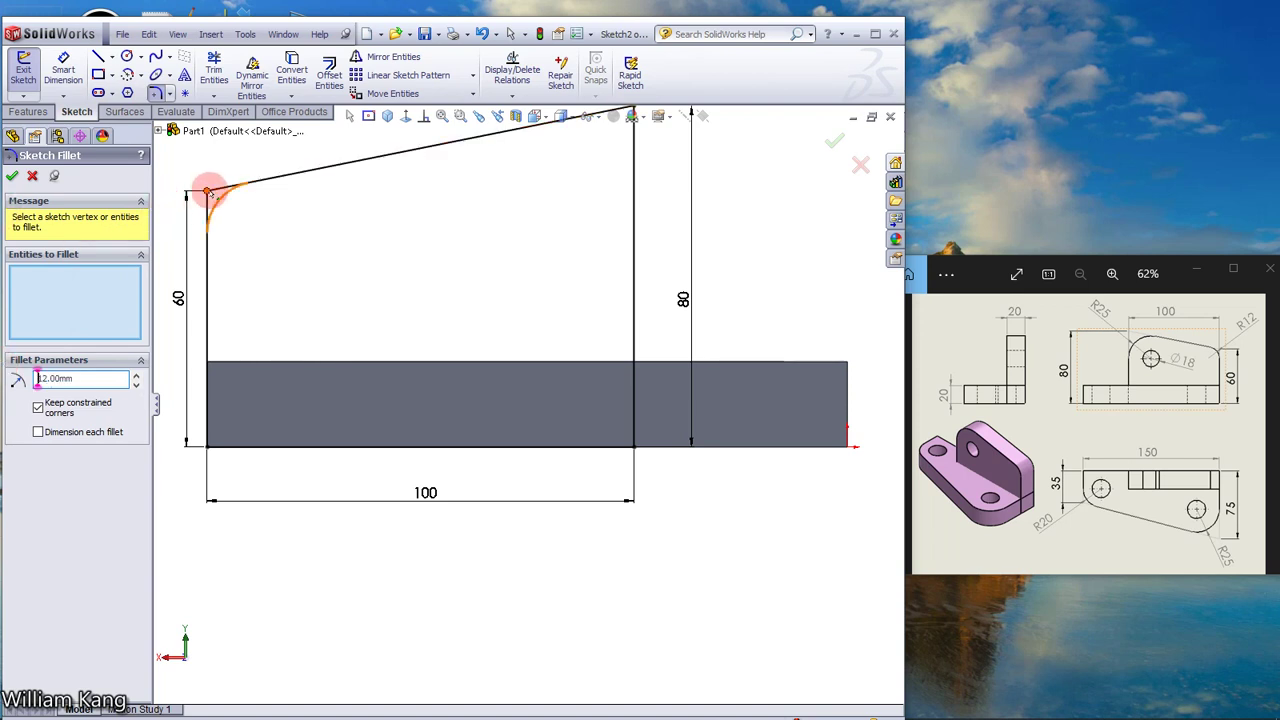
pyautogui.click(208, 191)
pyautogui.click(12, 176)
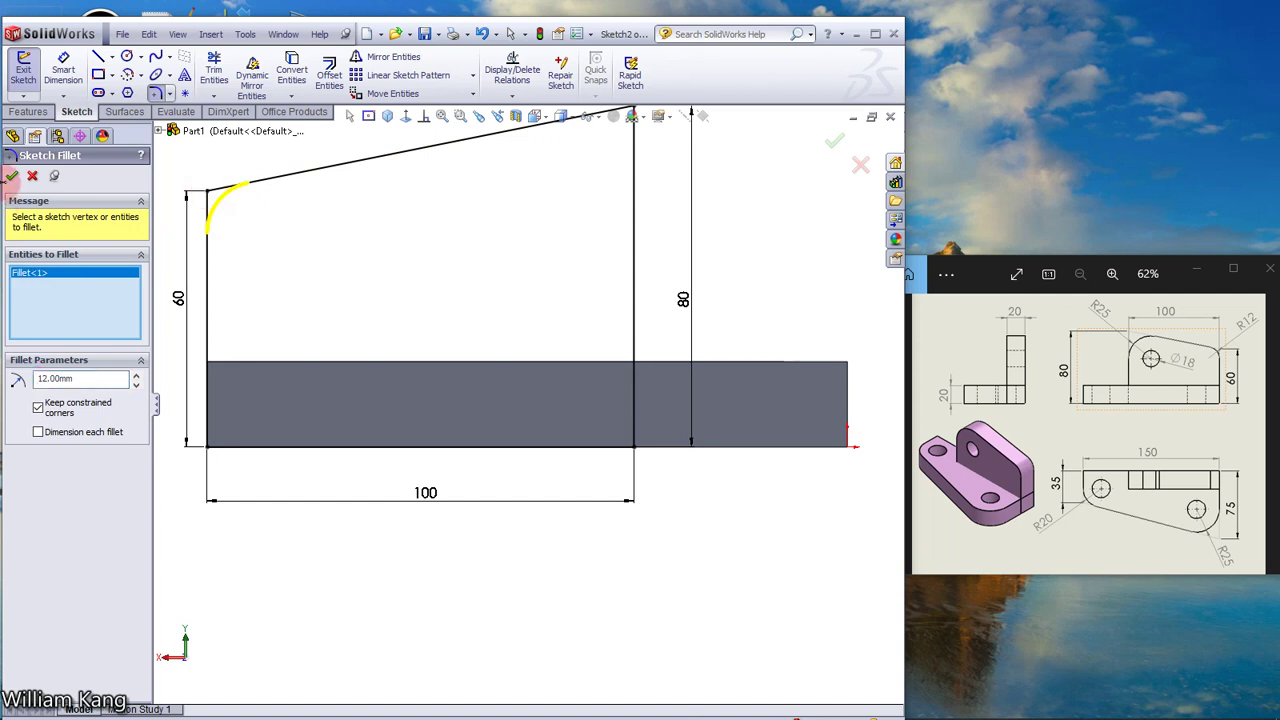
# Step: Round the upright's top-right corner with an R25 sketch fillet
pyautogui.doubleClick(80, 377)
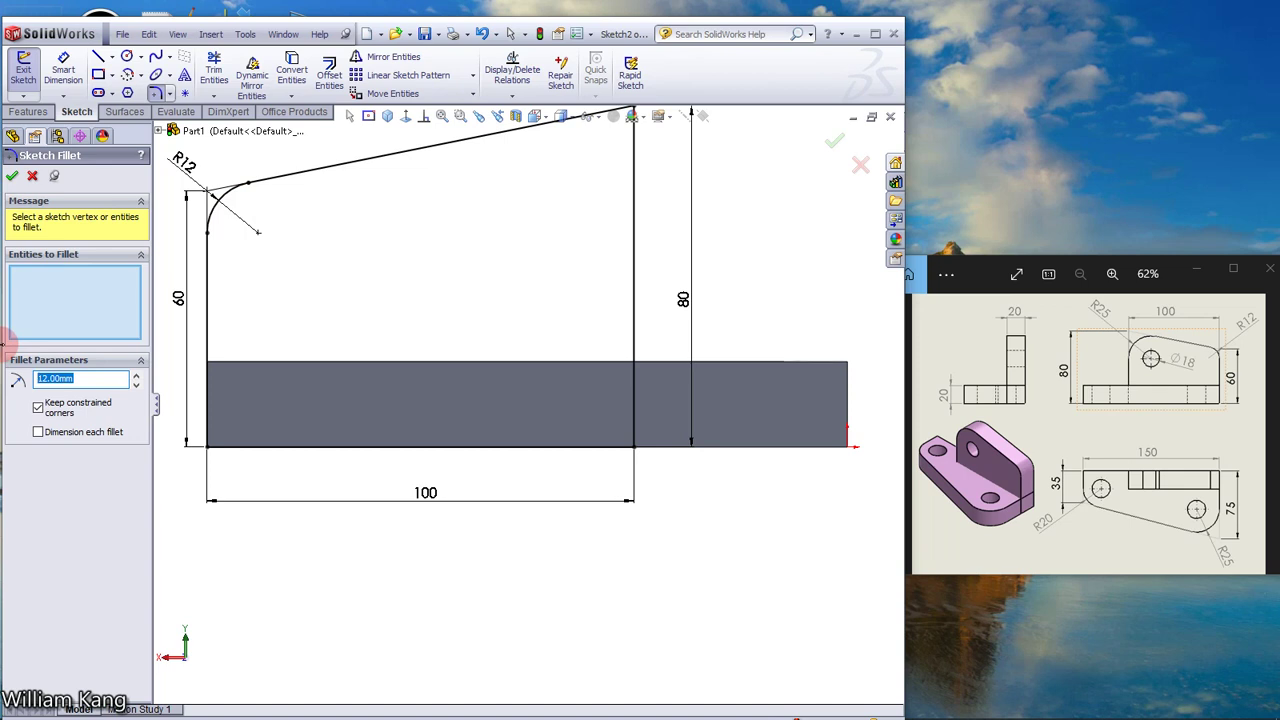
pyautogui.write('2')
pyautogui.click(633, 110)
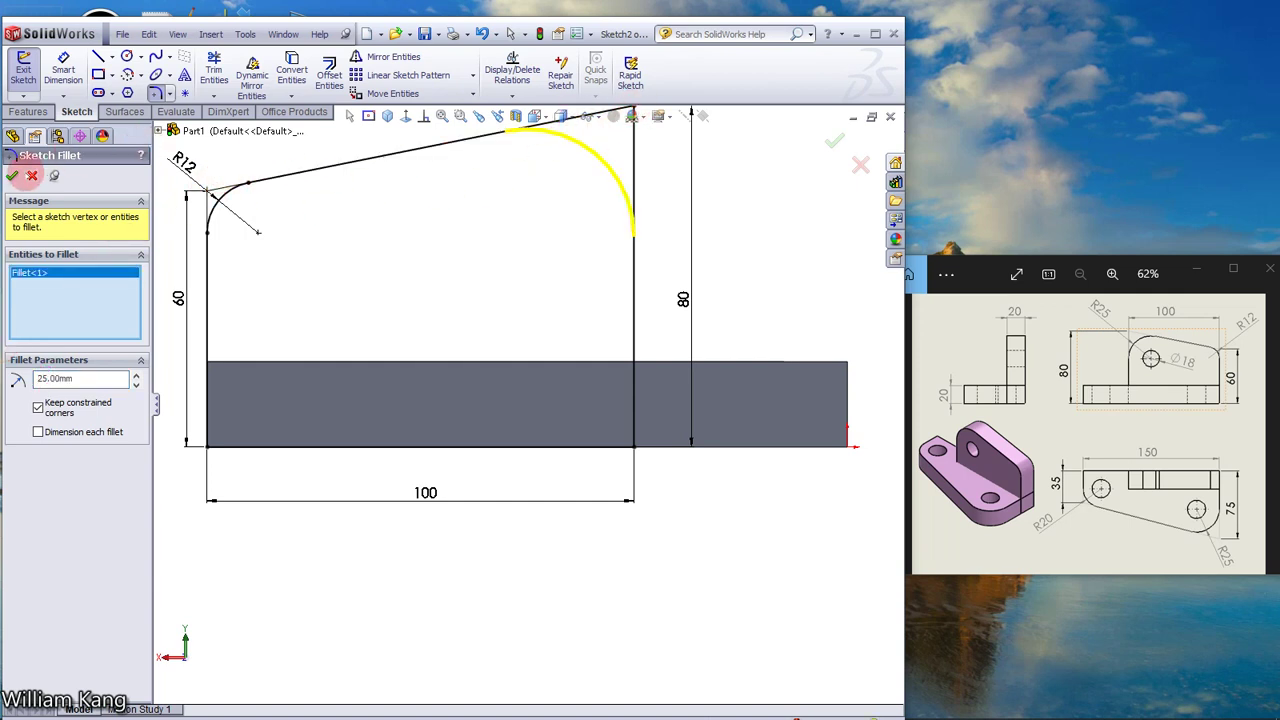
pyautogui.click(12, 176)
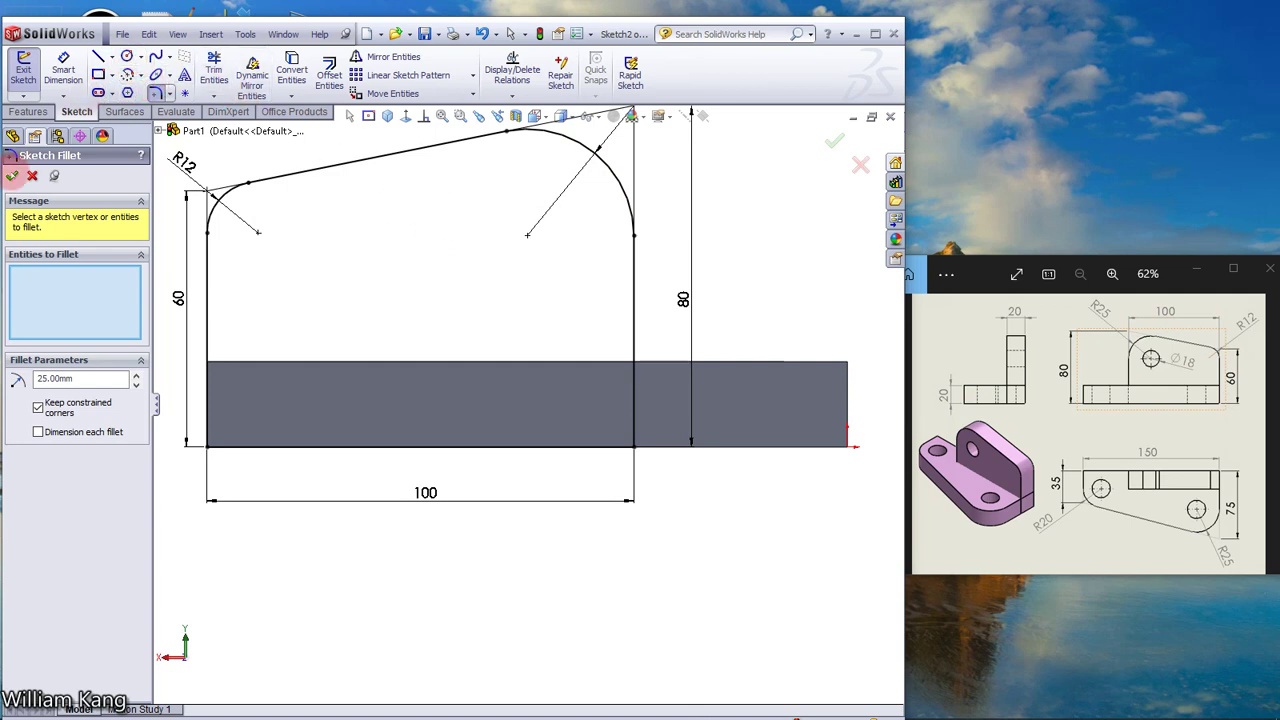
pyautogui.click(11, 176)
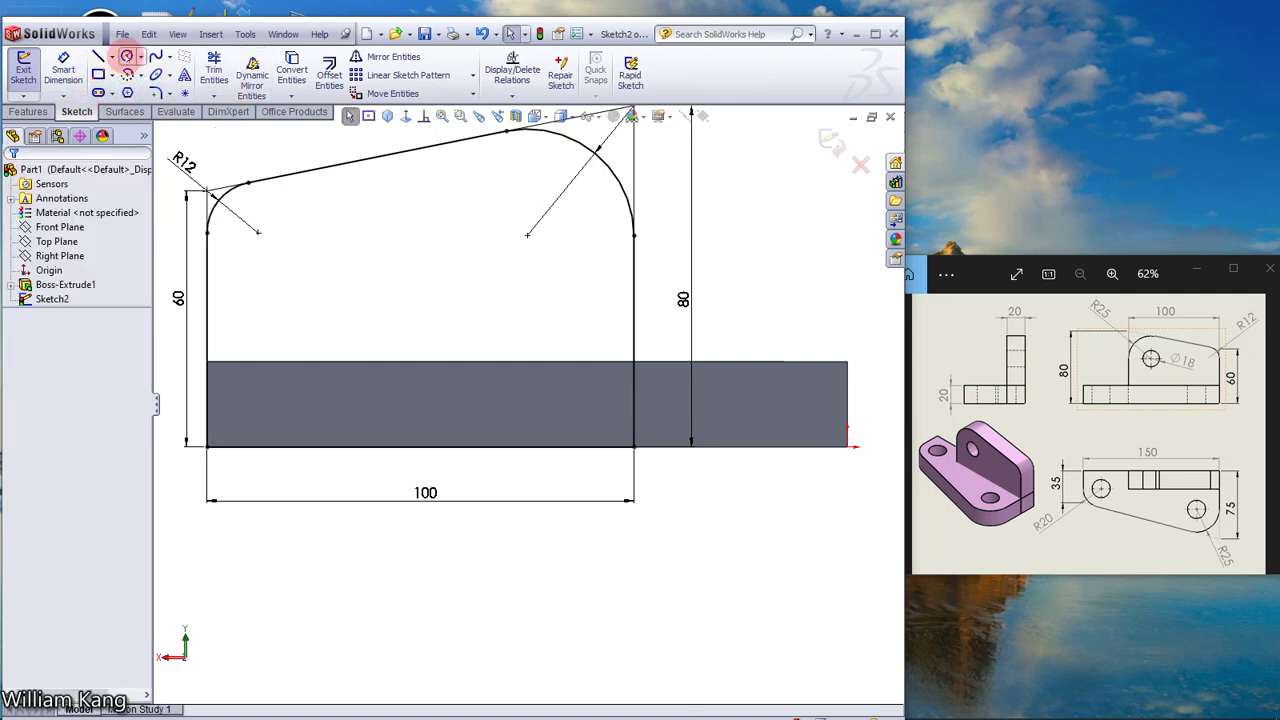
# Step: Draw a circle on the R25 arc centre and dimension its diameter to 18 mm
pyautogui.click(127, 56)
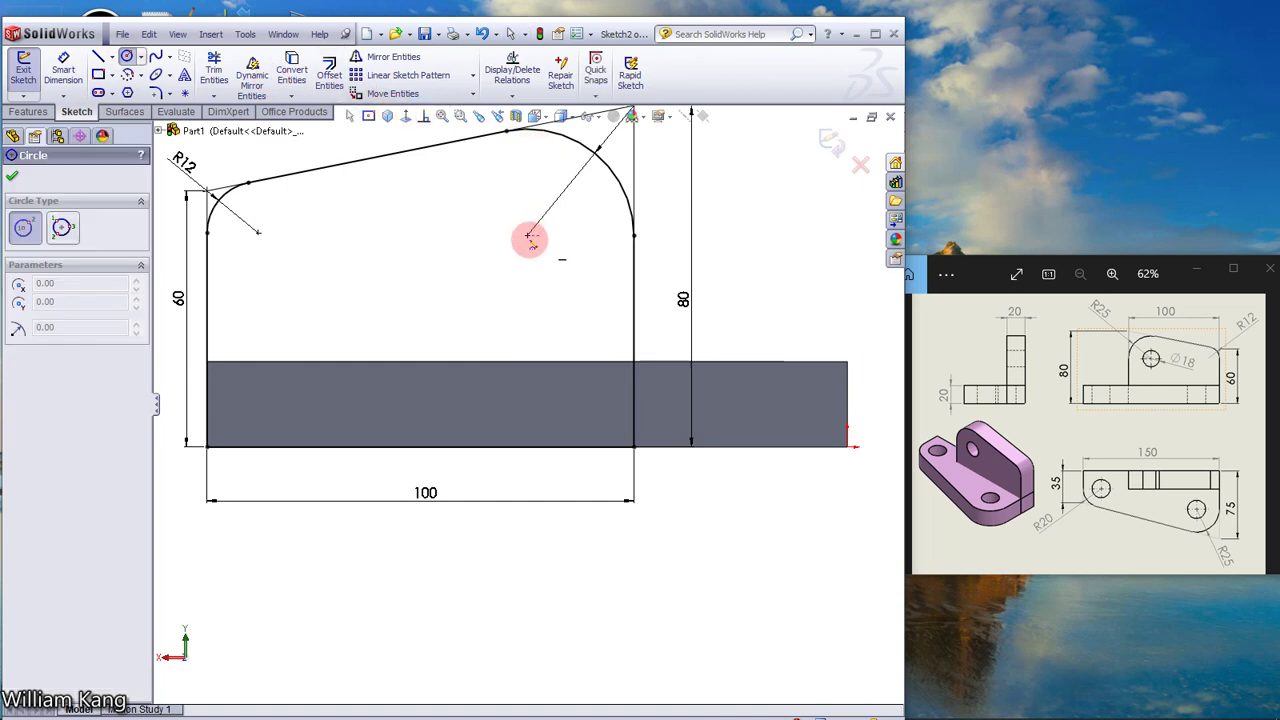
pyautogui.moveTo(528, 236); pyautogui.dragTo(566, 278)
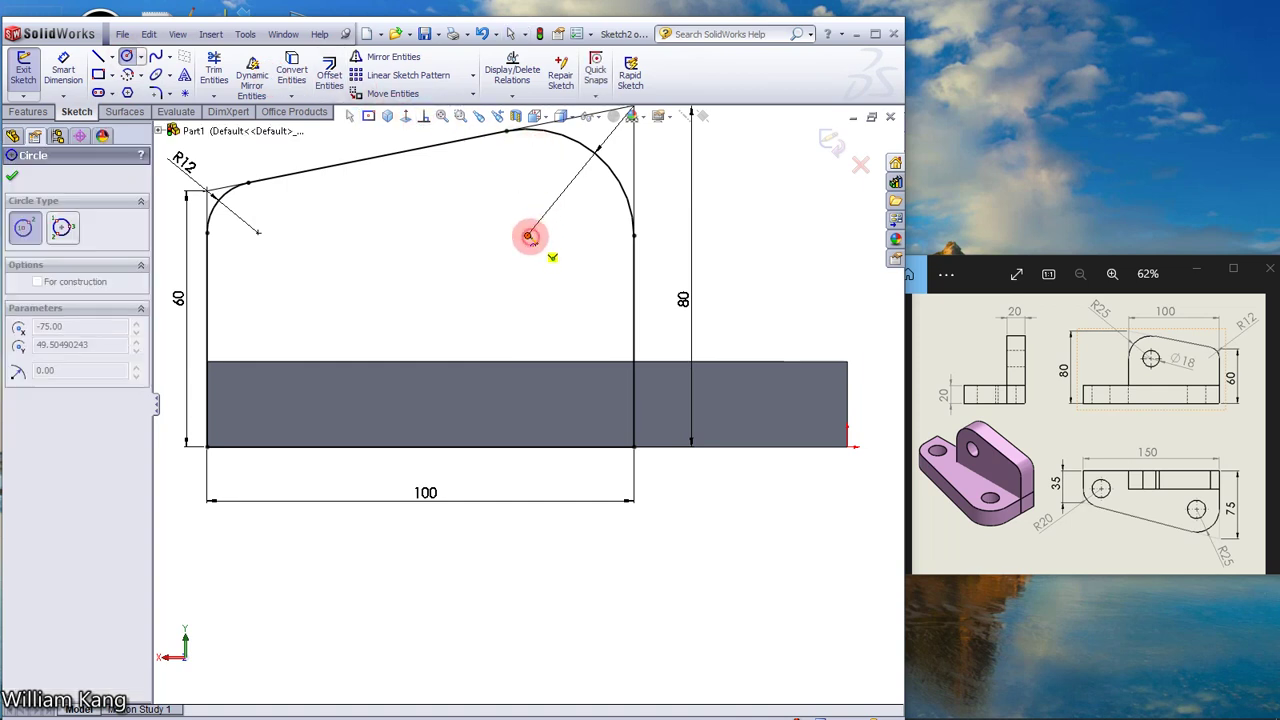
pyautogui.click(566, 278)
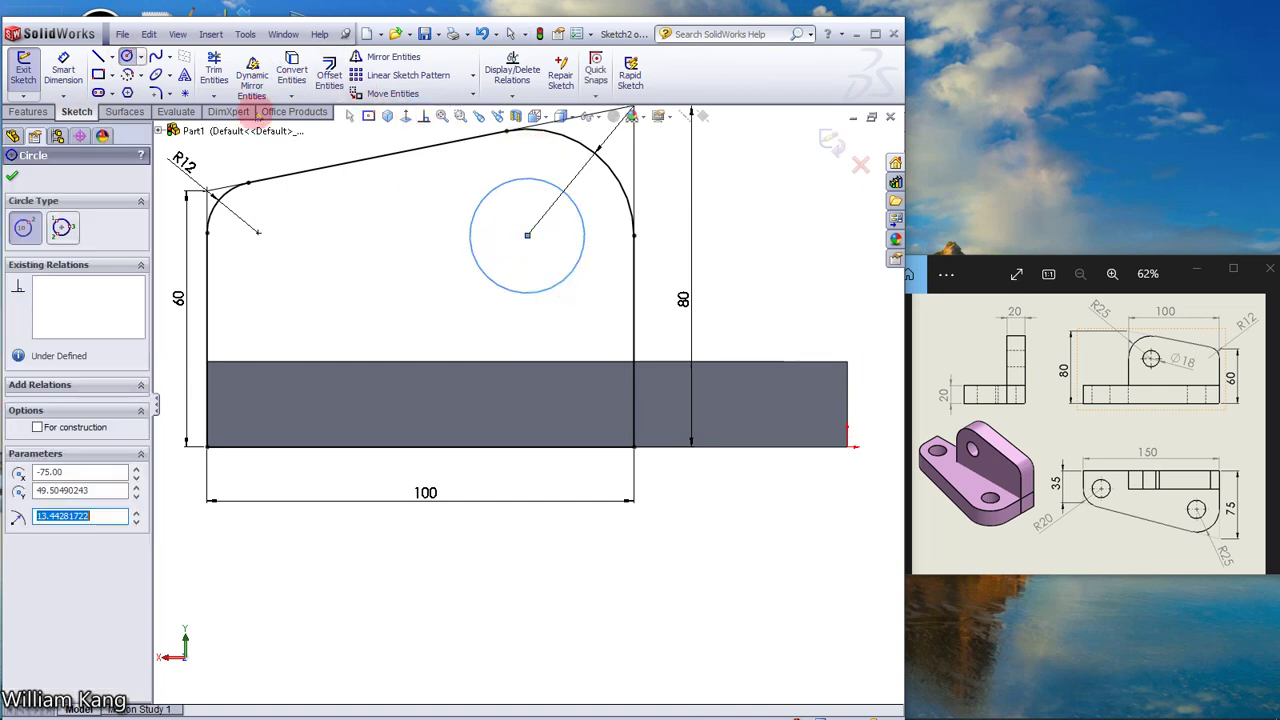
pyautogui.click(63, 70)
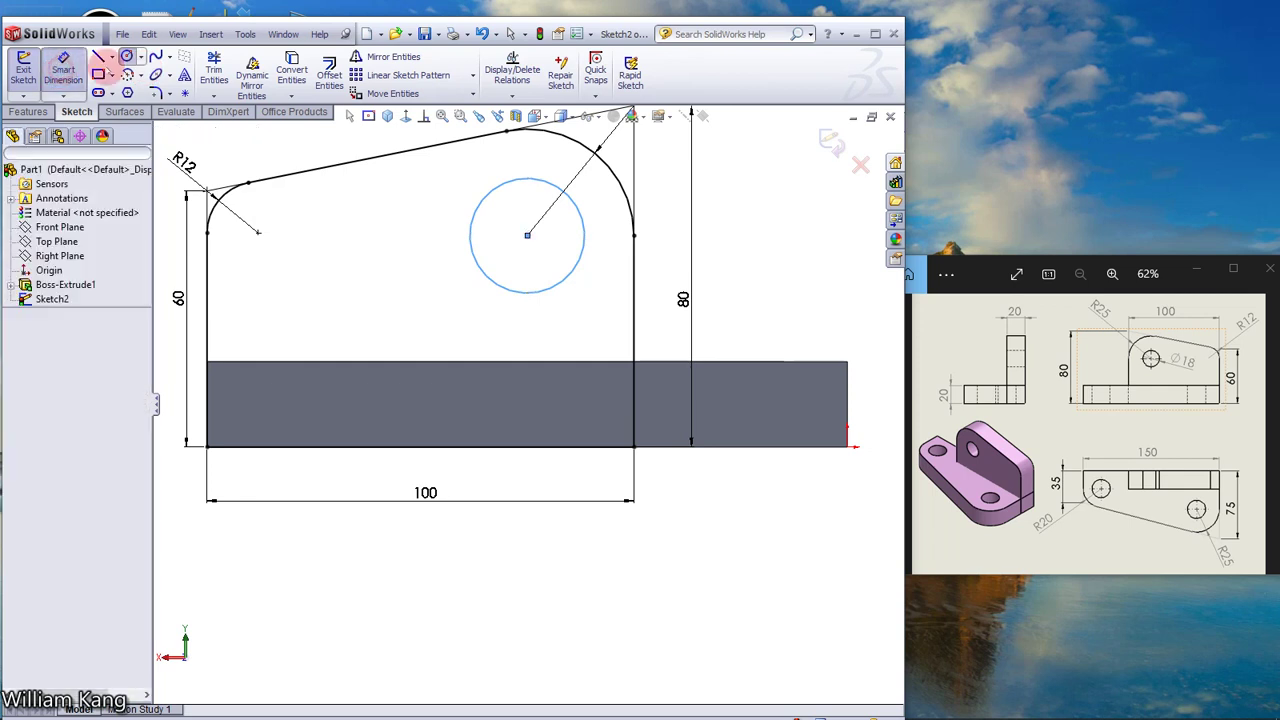
pyautogui.click(583, 217)
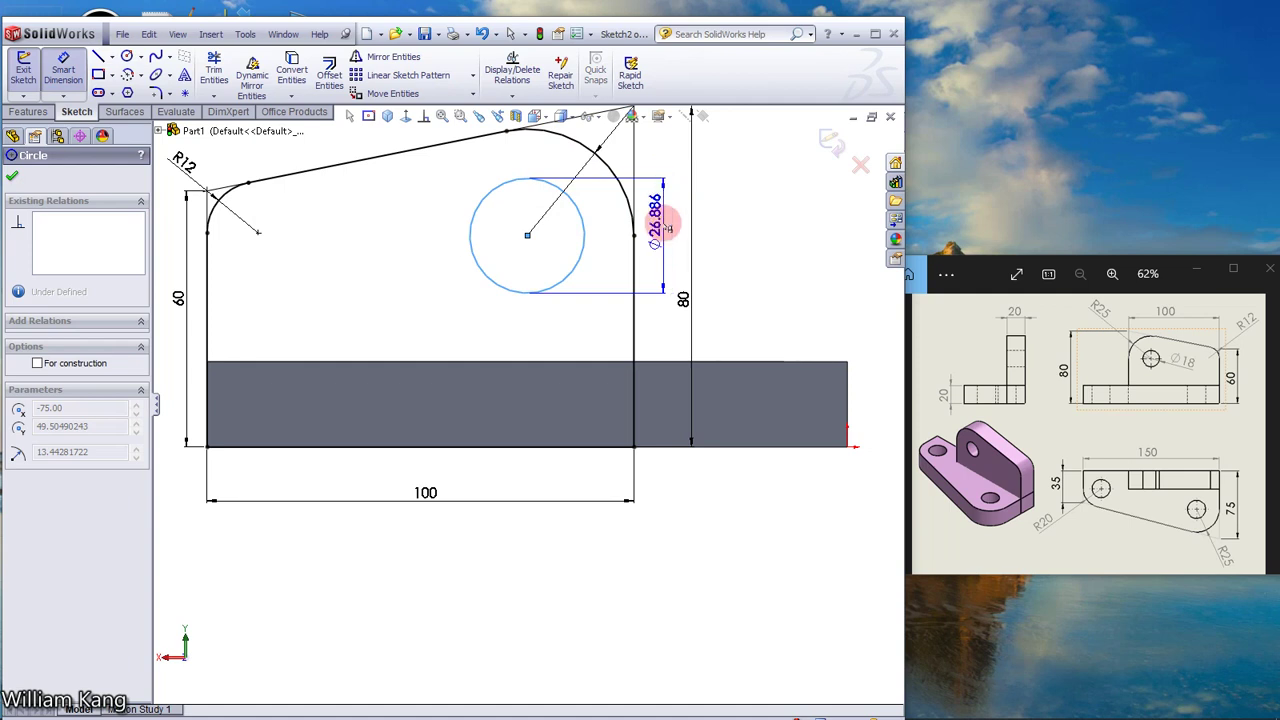
pyautogui.click(662, 226)
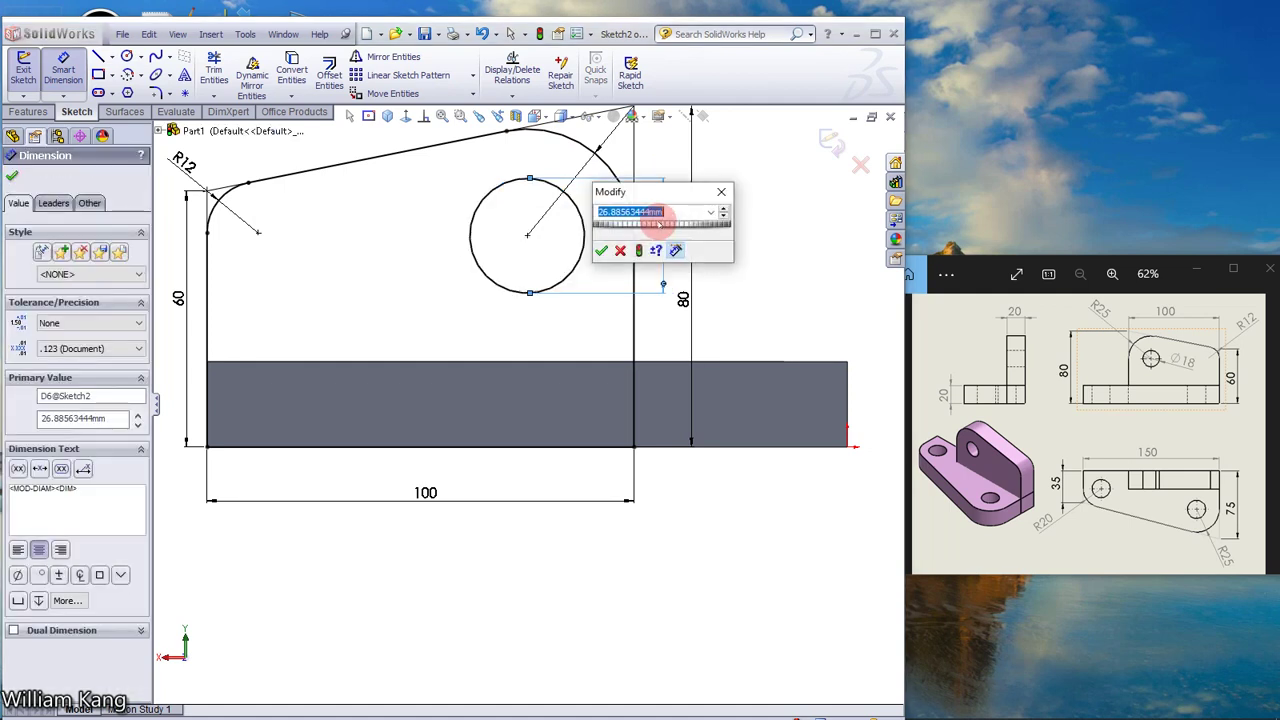
pyautogui.write('18')
pyautogui.click(659, 221)
pyautogui.press('Escape')
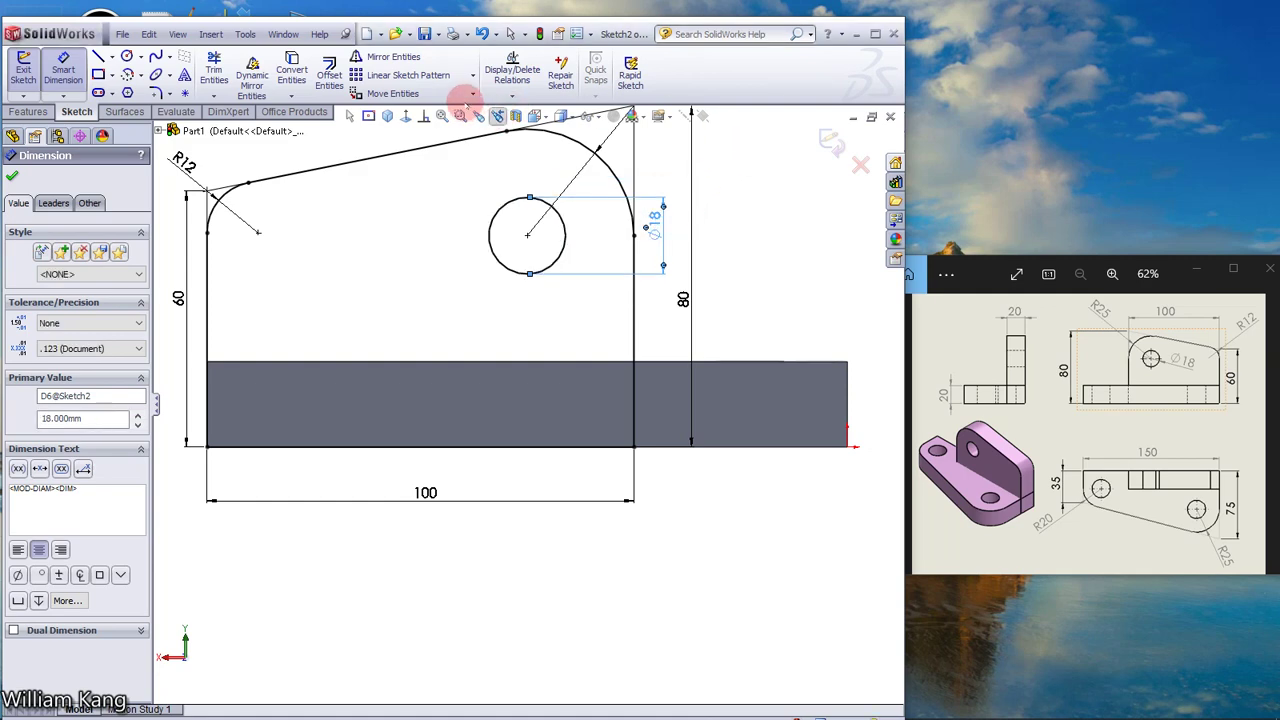
pyautogui.click(12, 176)
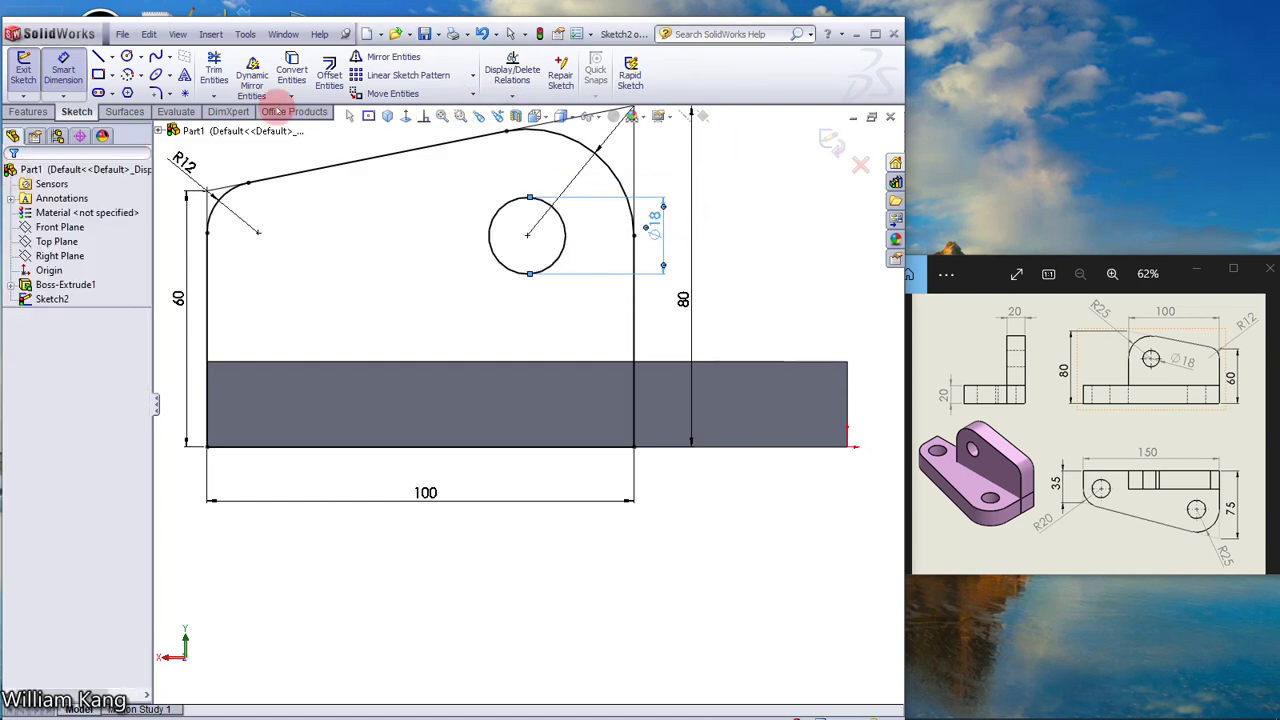
# Step: Extrude Sketch2 20 mm toward the base plate, merged as Boss-Extrude2
pyautogui.click(387, 116)
pyautogui.click(440, 173)
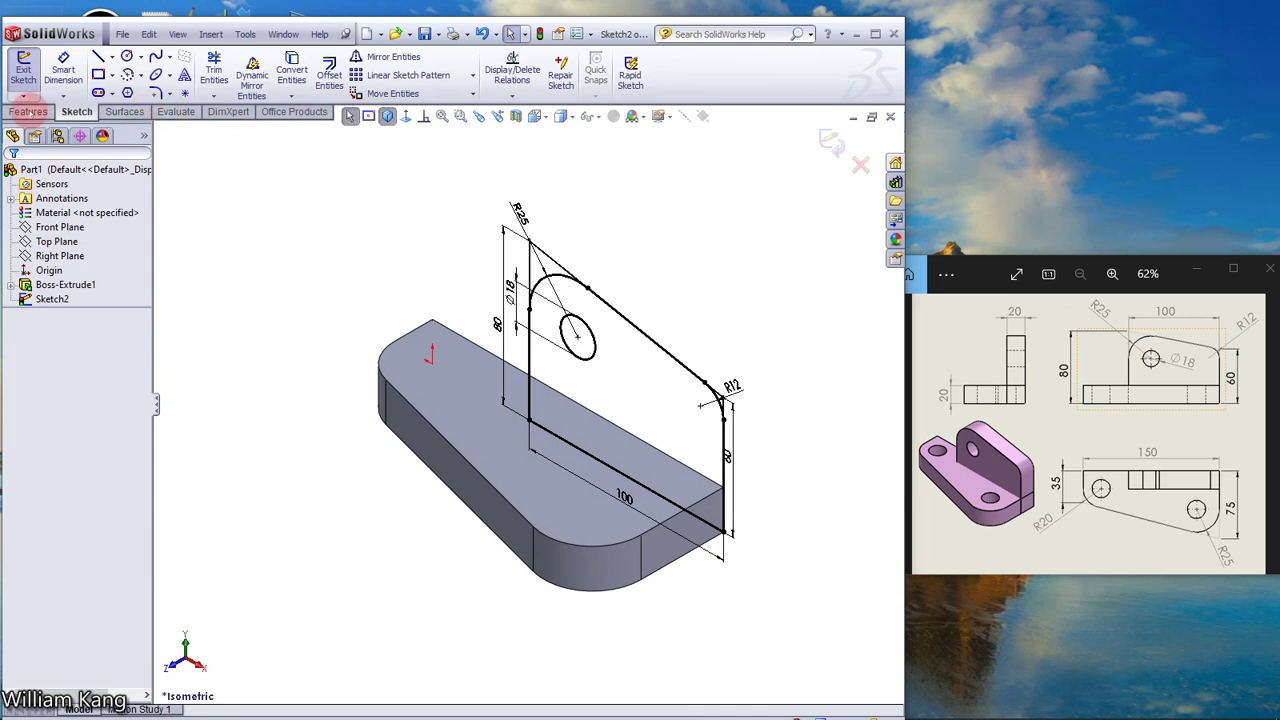
pyautogui.click(28, 111)
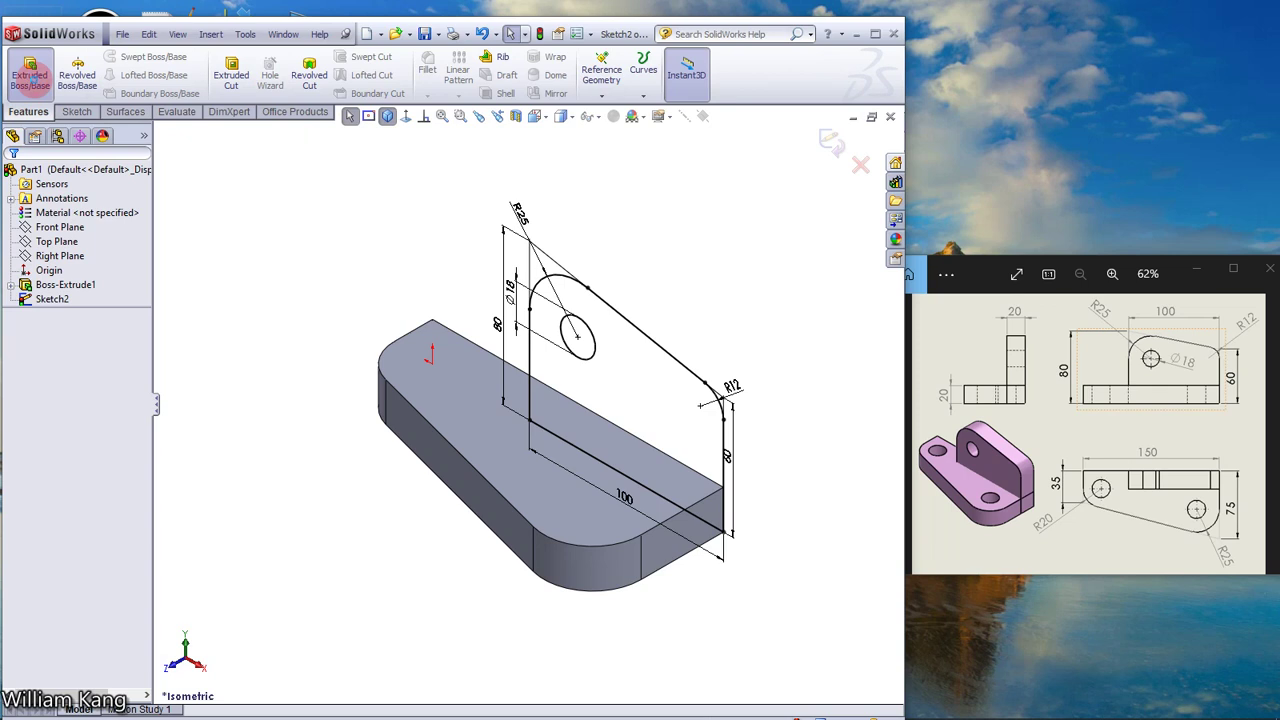
pyautogui.click(30, 75)
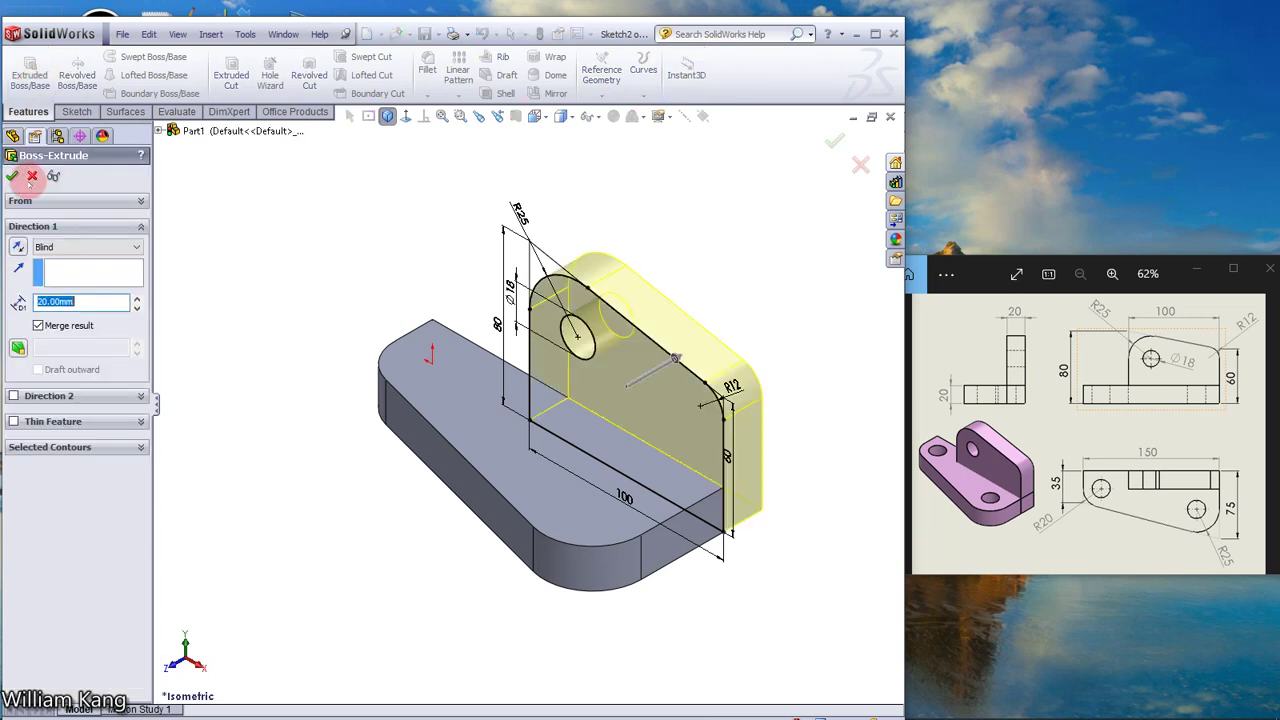
pyautogui.click(18, 247)
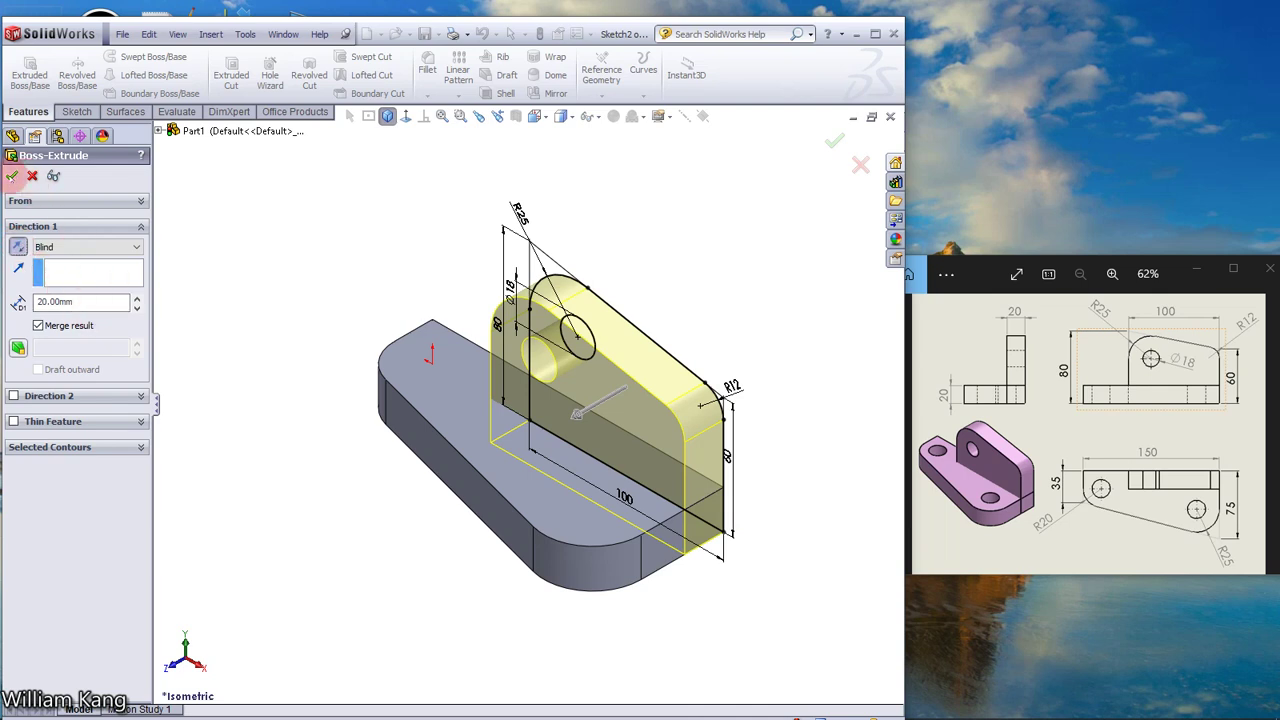
pyautogui.click(12, 175)
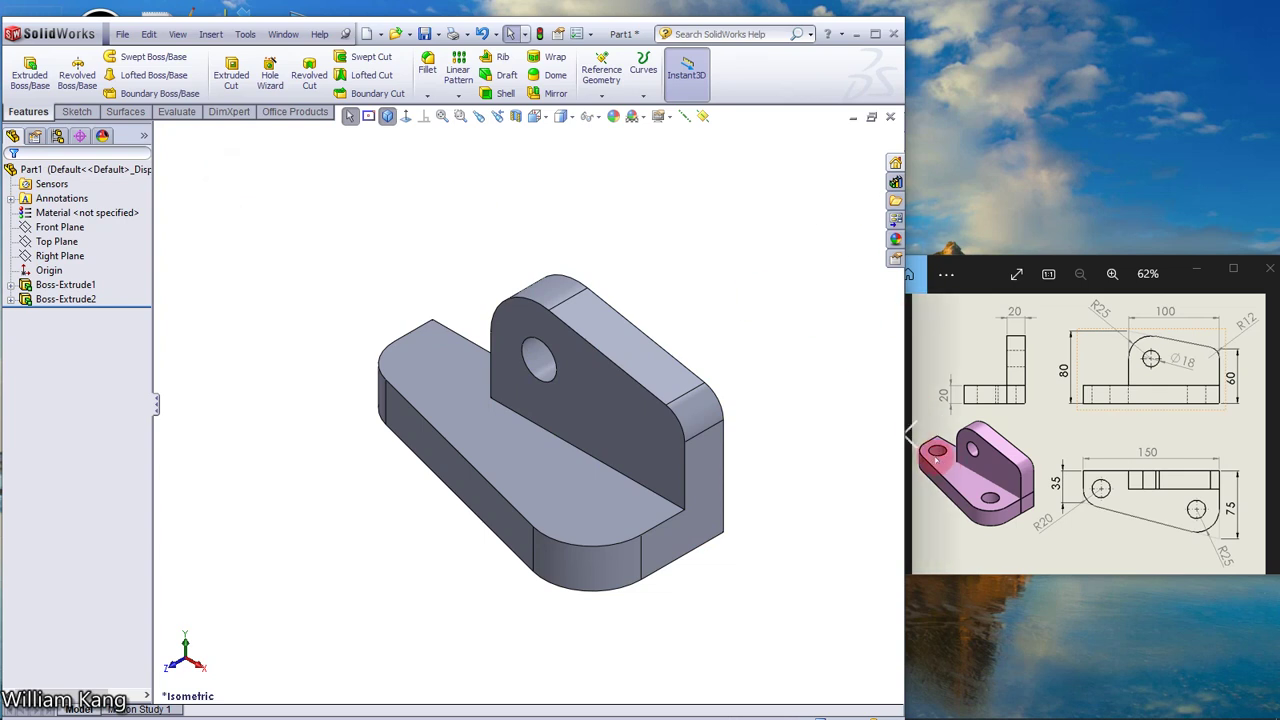
# Step: Start a new sketch on the base plate's top face, viewed normal to it
pyautogui.click(488, 434)
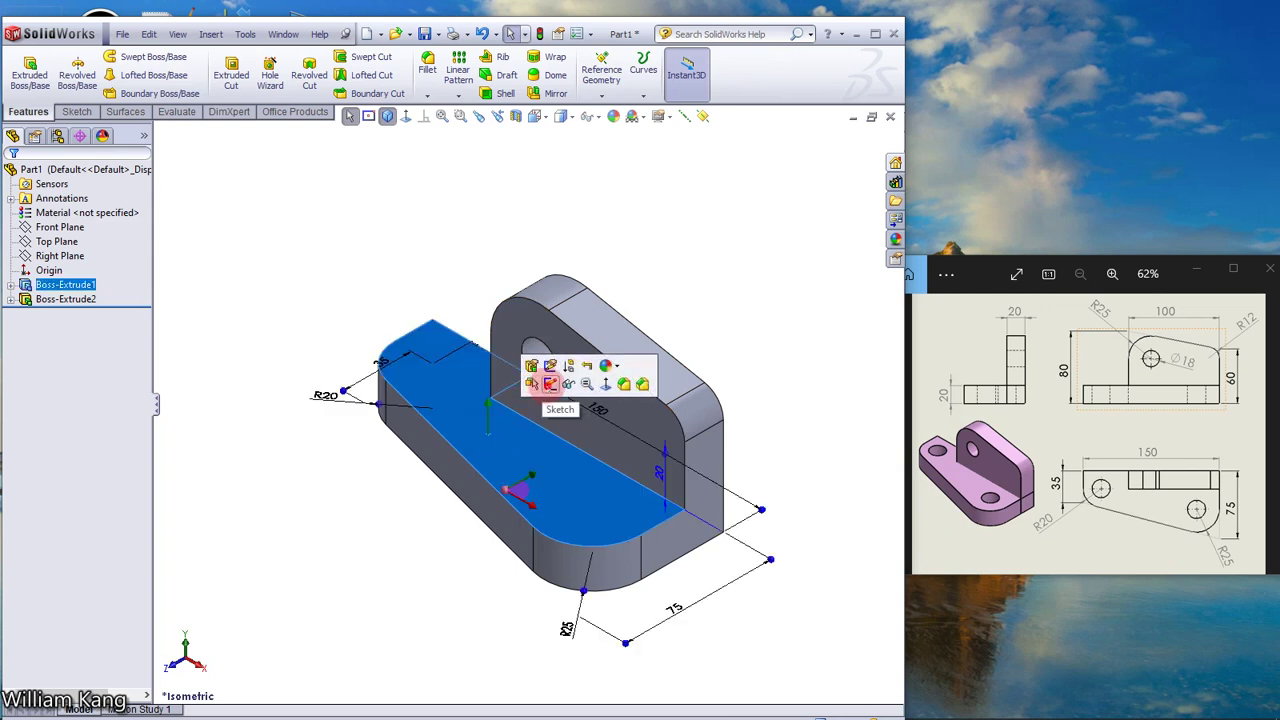
pyautogui.click(550, 385)
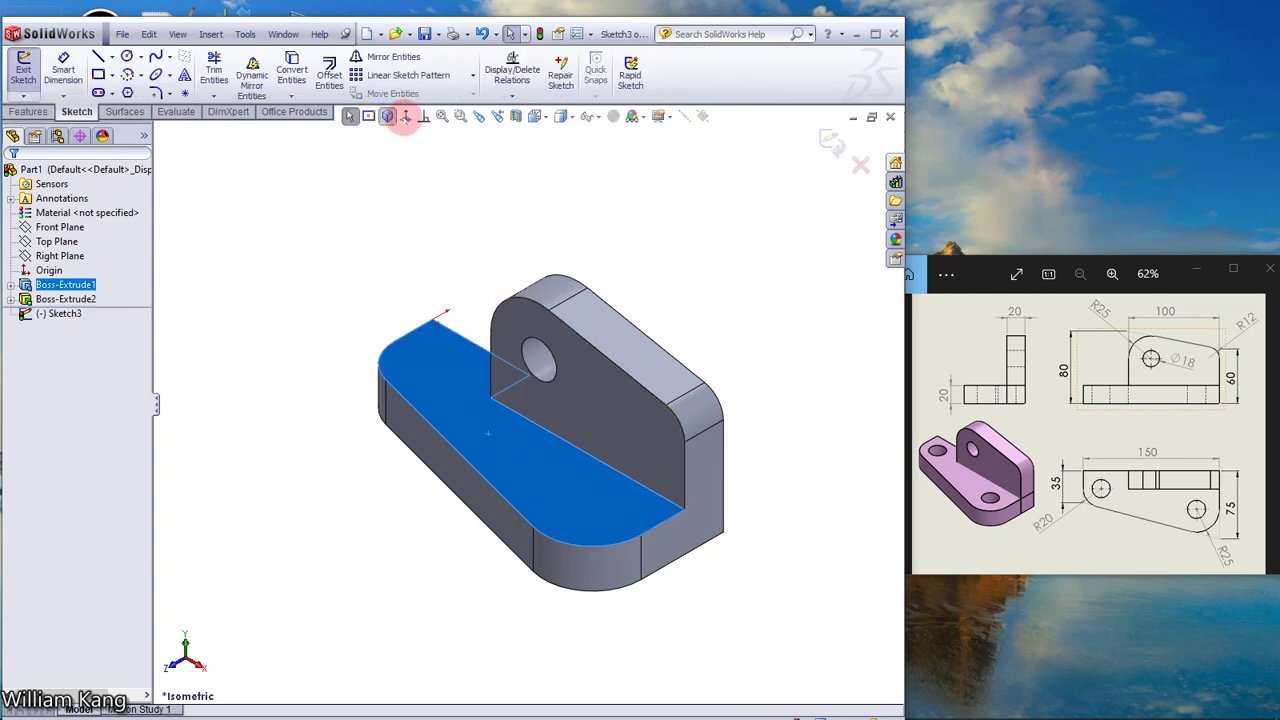
pyautogui.click(405, 116)
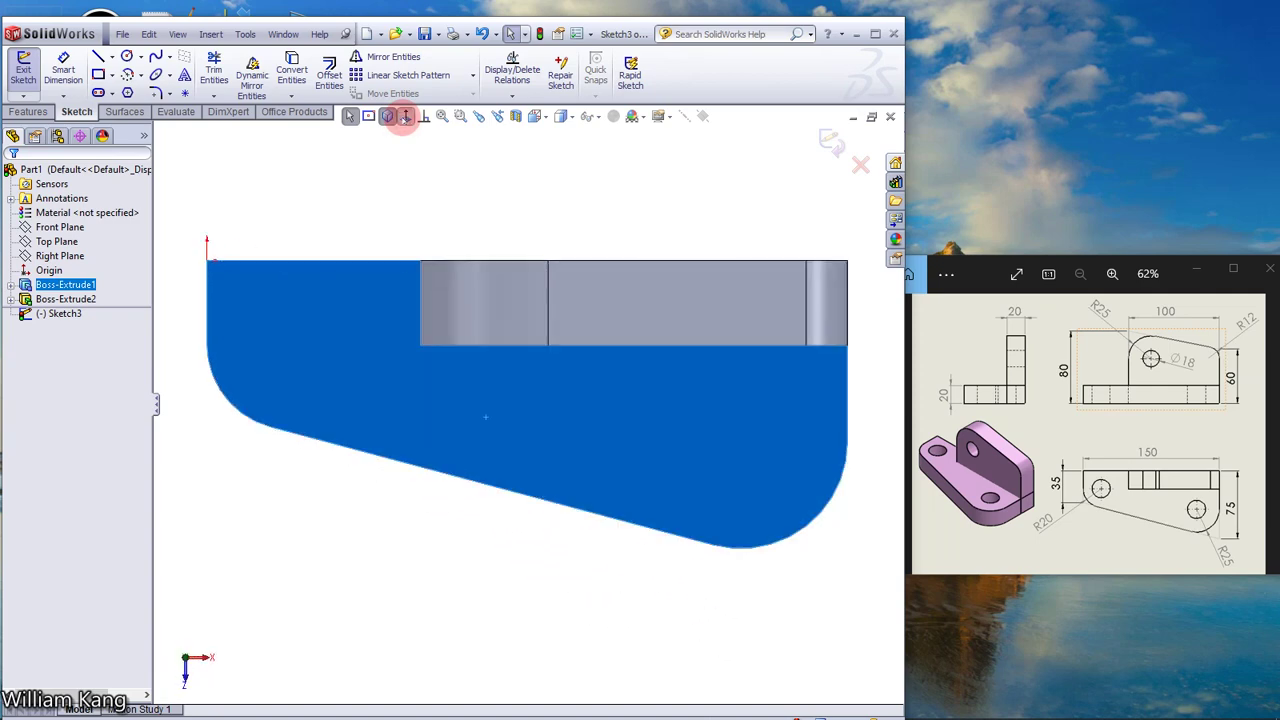
# Step: Draw two circles centred on the left and right rounded-corner arc centres
pyautogui.click(128, 56)
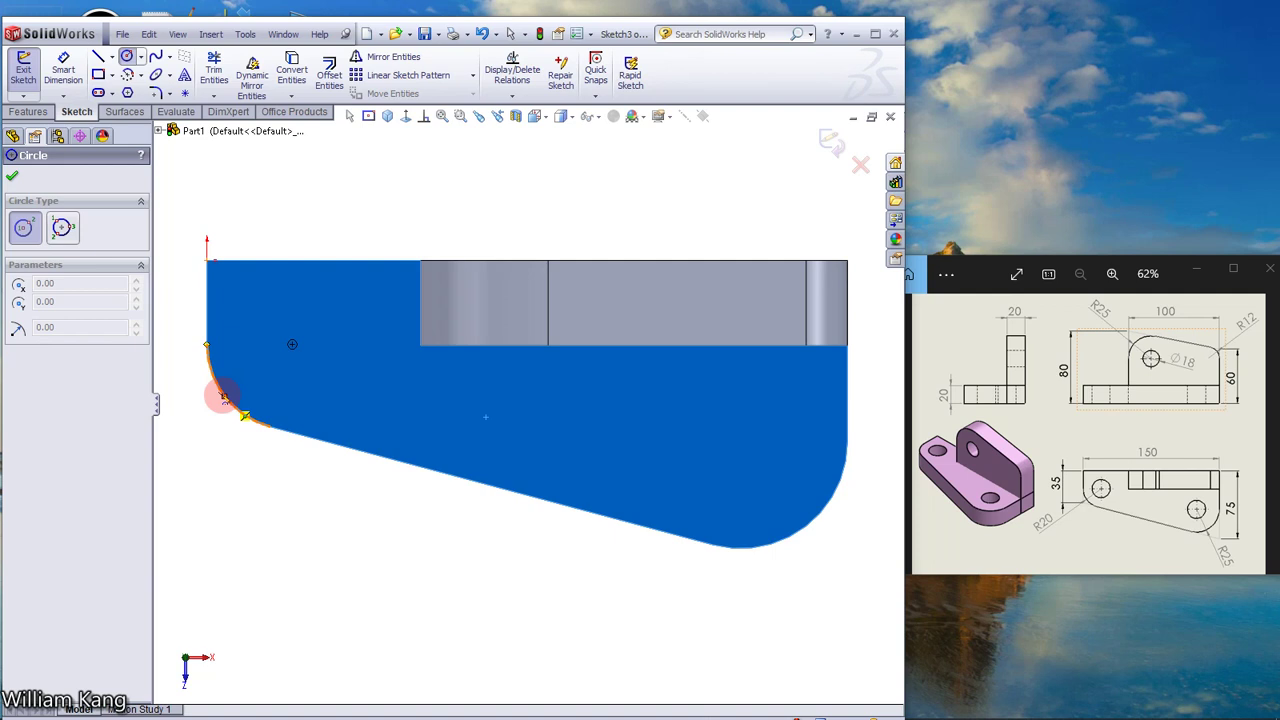
pyautogui.click(292, 345)
pyautogui.moveTo(292, 345); pyautogui.dragTo(313, 375)
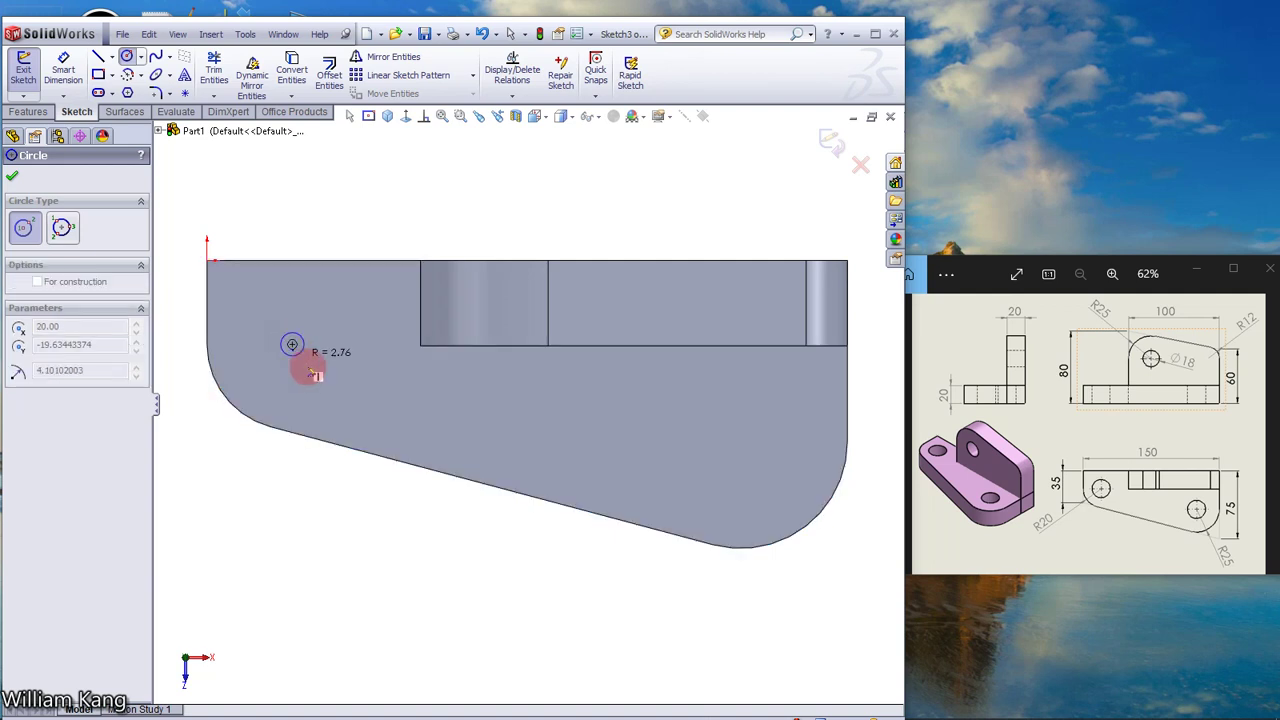
pyautogui.click(313, 375)
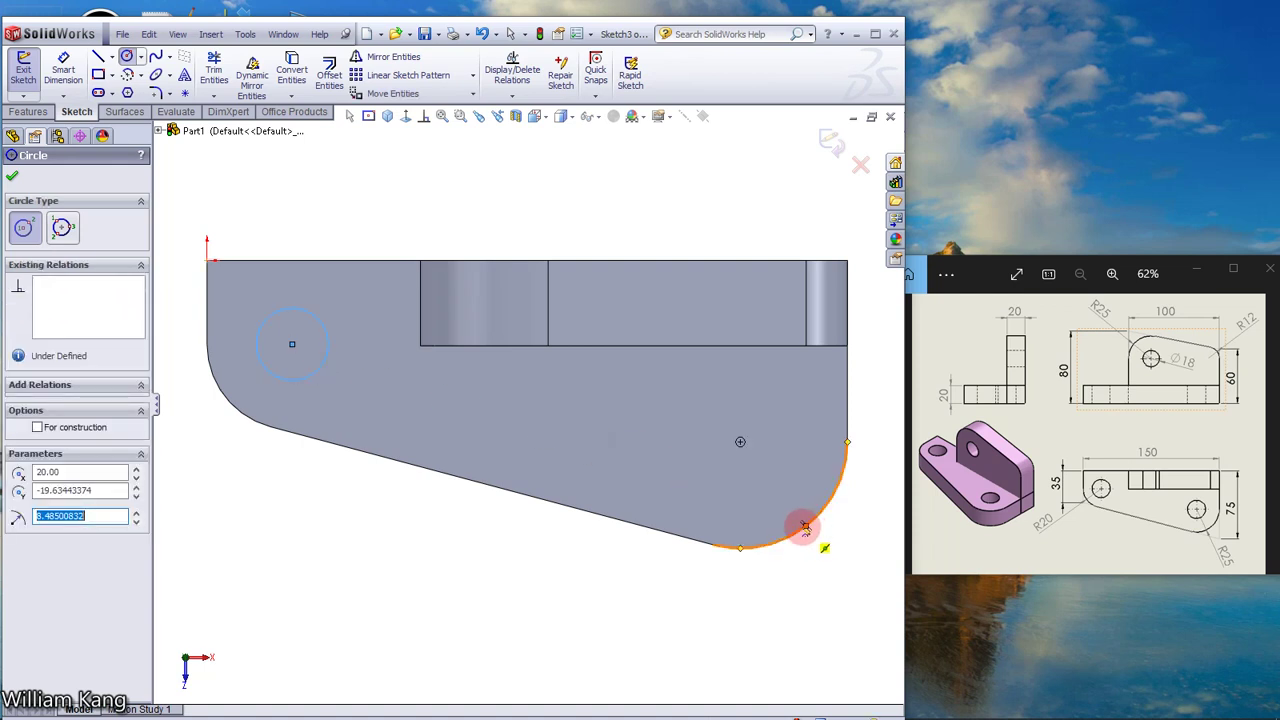
pyautogui.click(740, 441)
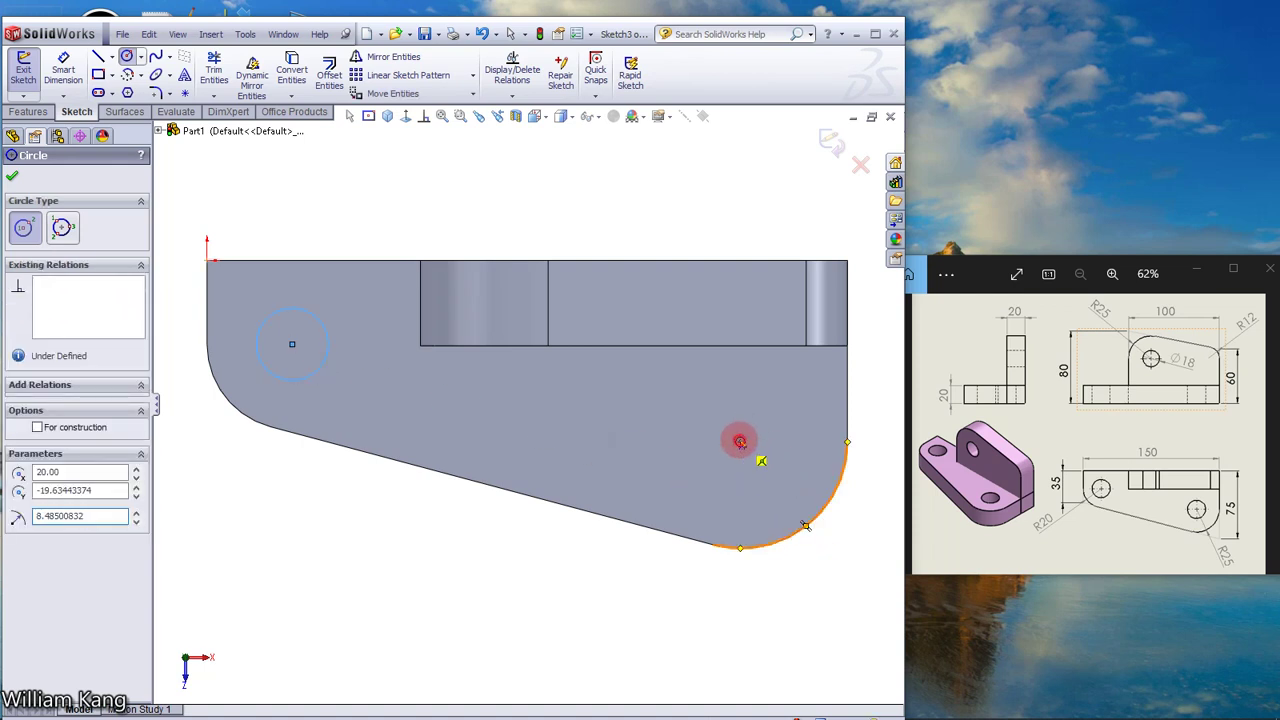
pyautogui.moveTo(740, 441); pyautogui.dragTo(766, 478)
pyautogui.click(766, 478)
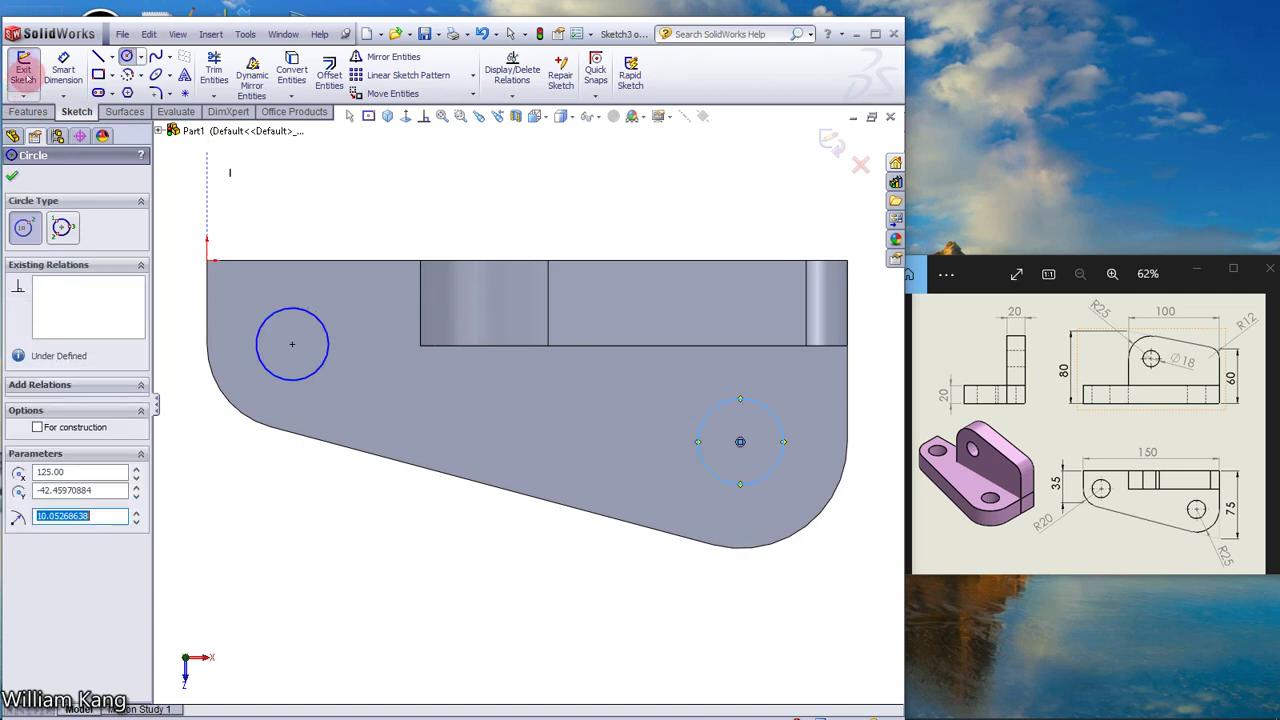
pyautogui.click(63, 72)
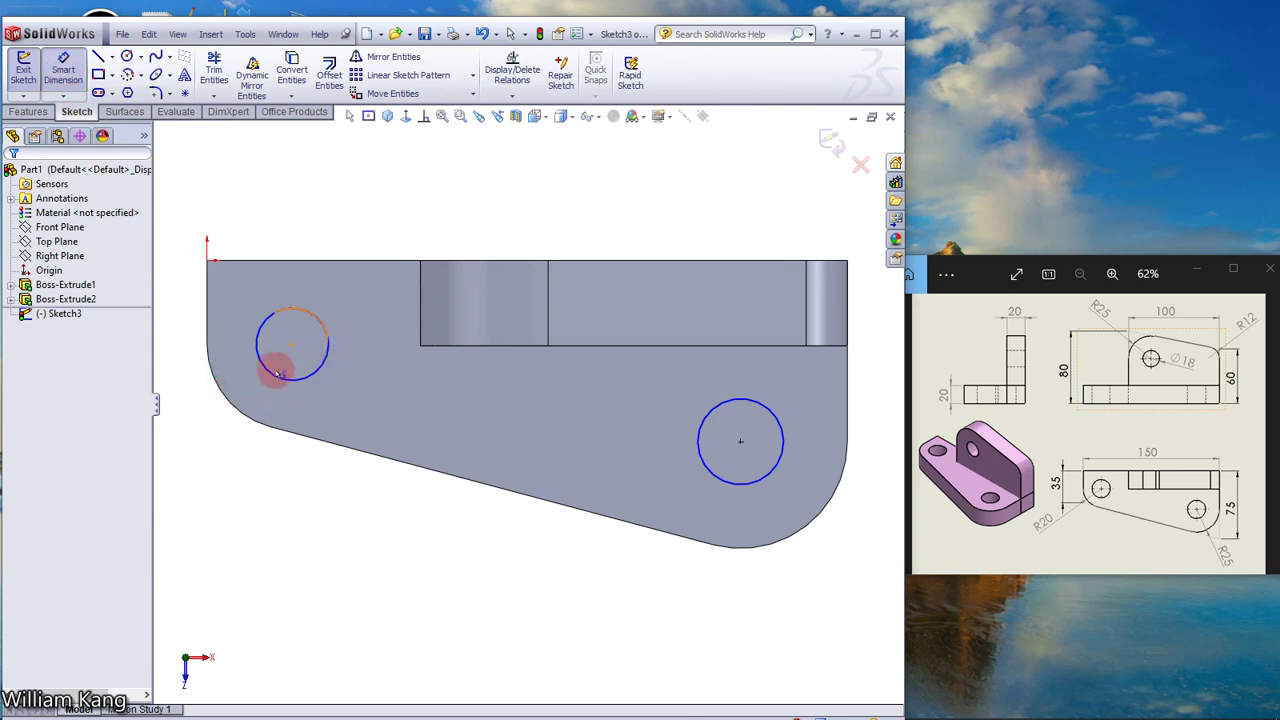
# Step: Dimension the left and right base-plate circles to Ø16 mm and exit the sketch
pyautogui.click(307, 314)
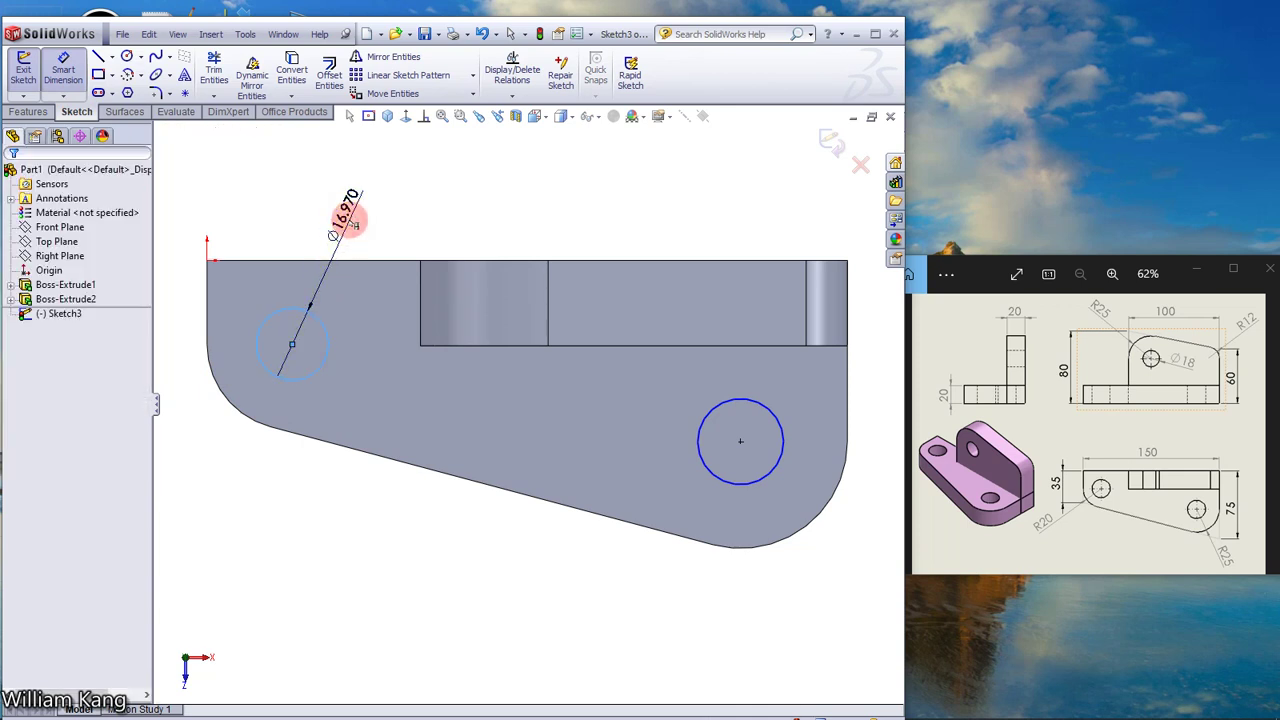
pyautogui.click(352, 222)
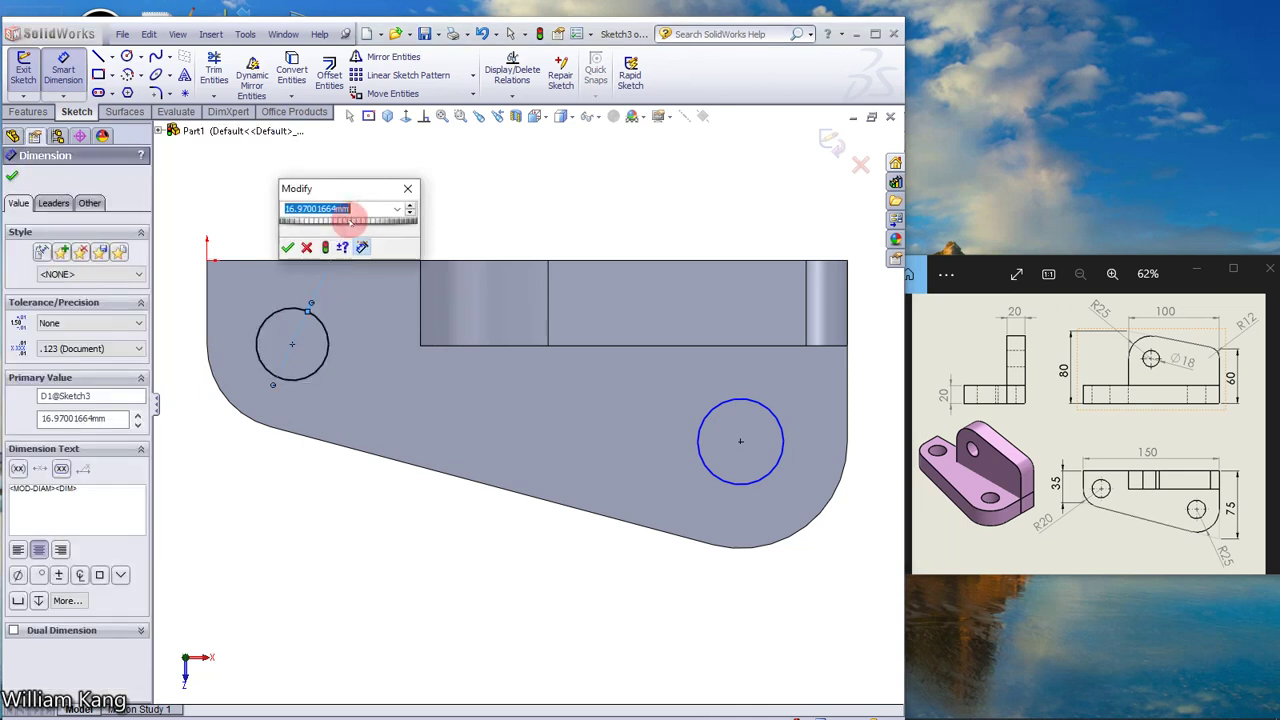
pyautogui.write('16')
pyautogui.press('Return')
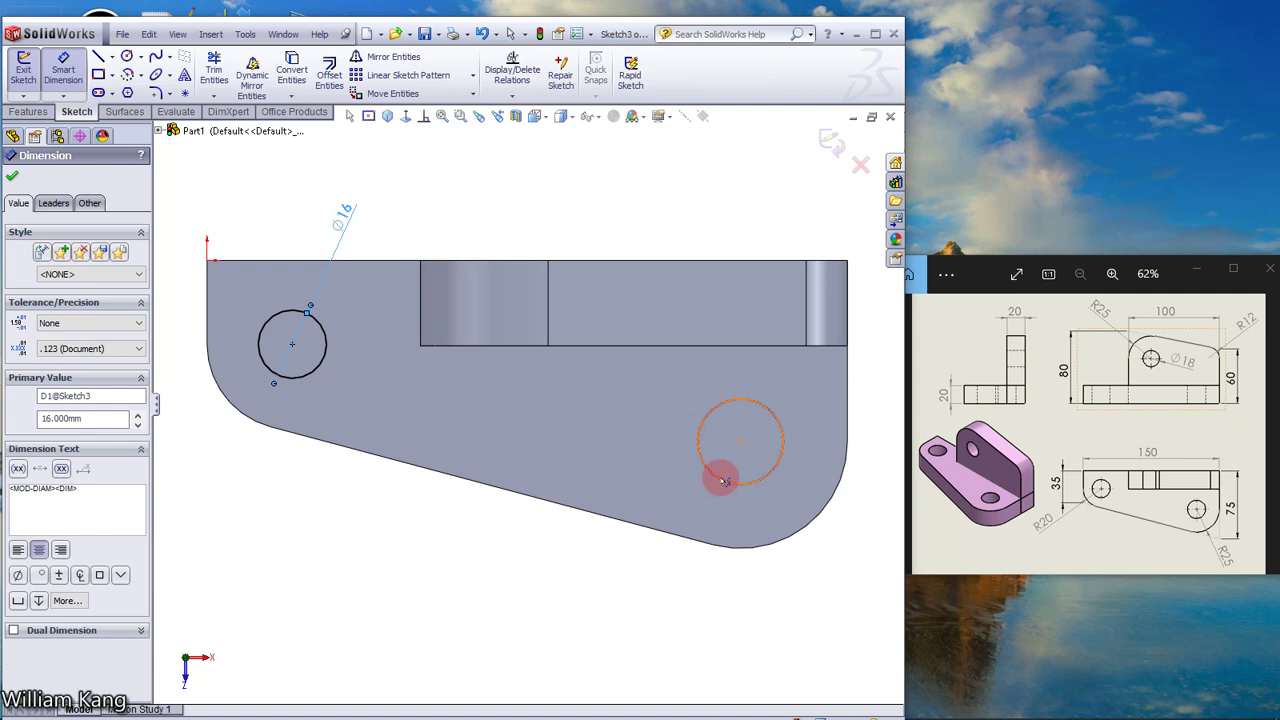
pyautogui.click(722, 480)
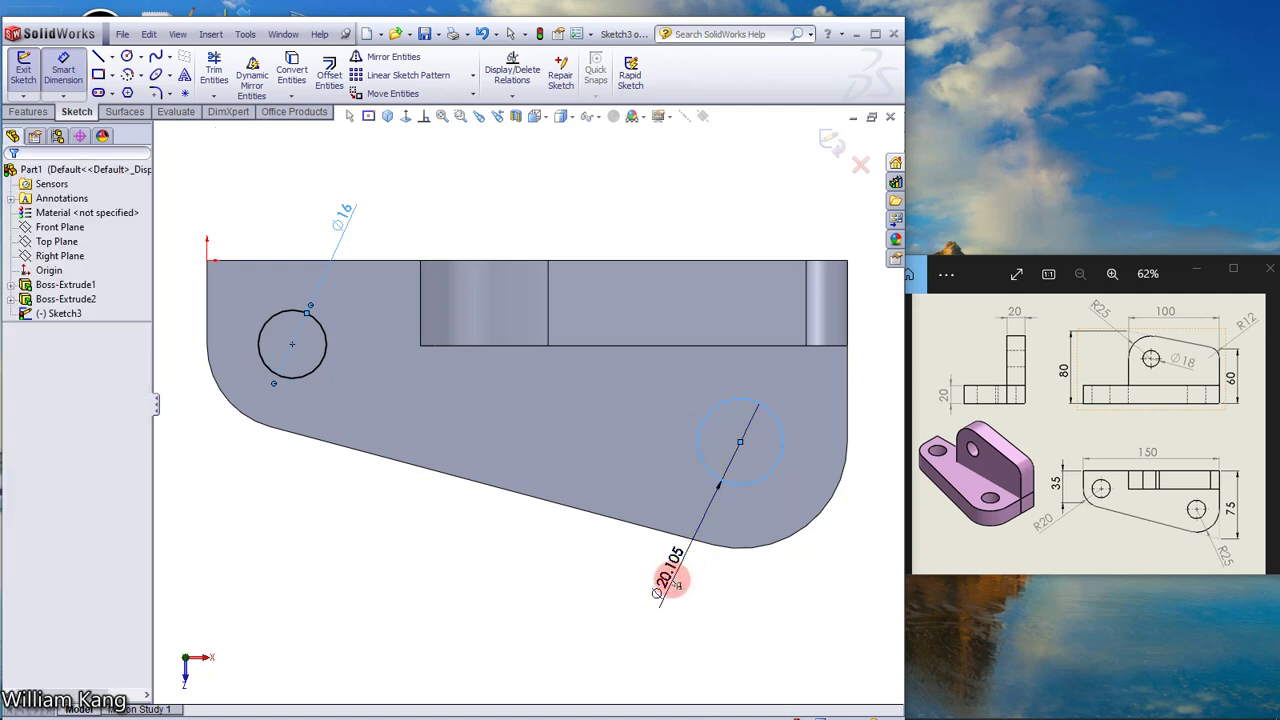
pyautogui.click(671, 583)
pyautogui.write('16')
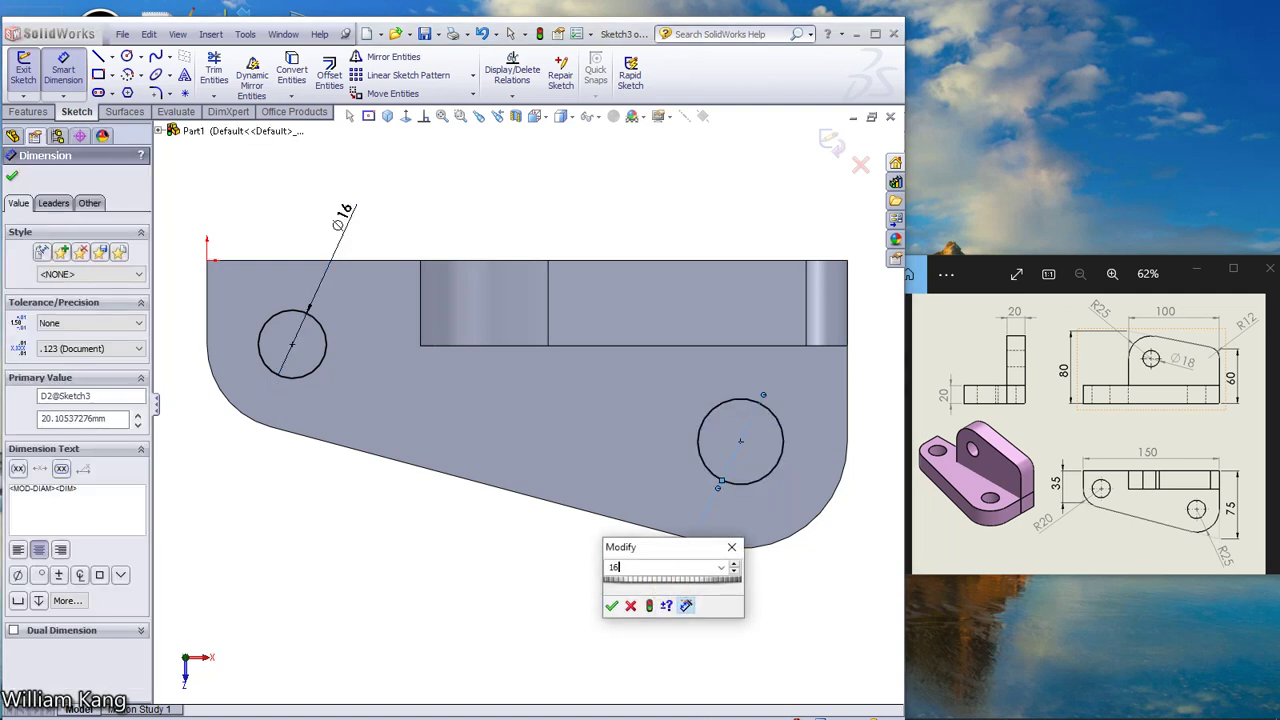
pyautogui.press('Escape')
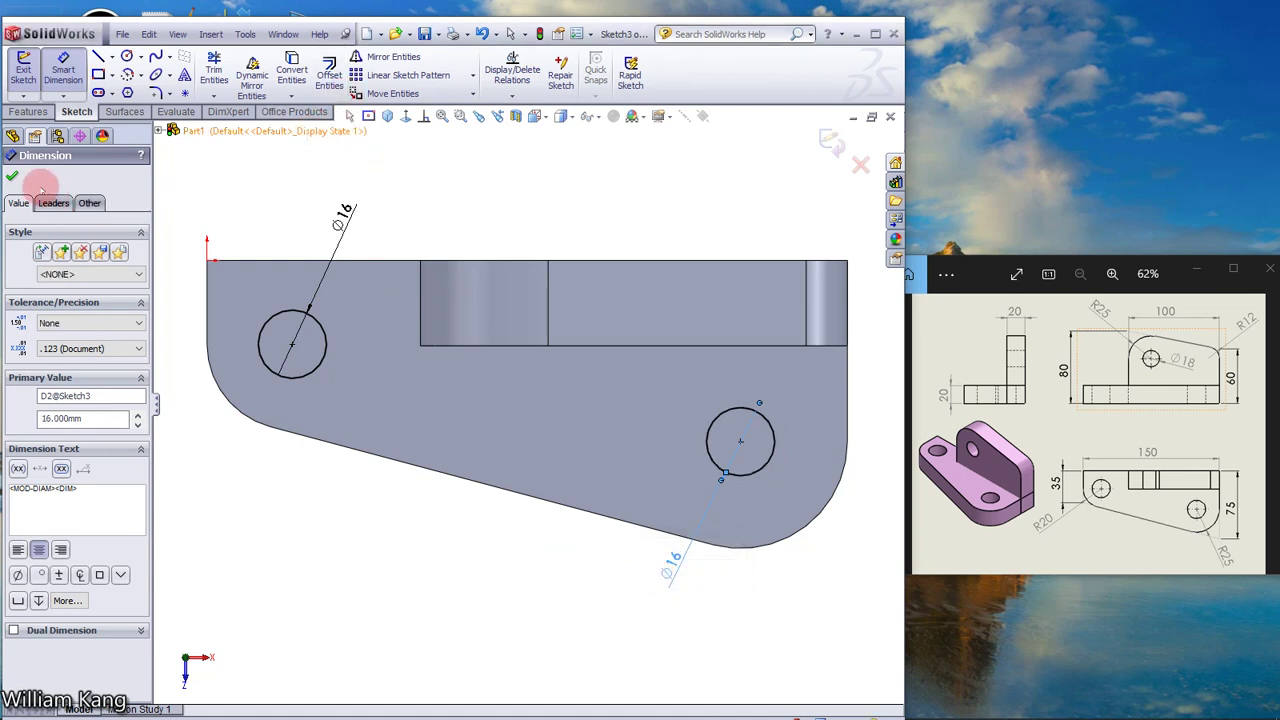
pyautogui.click(12, 175)
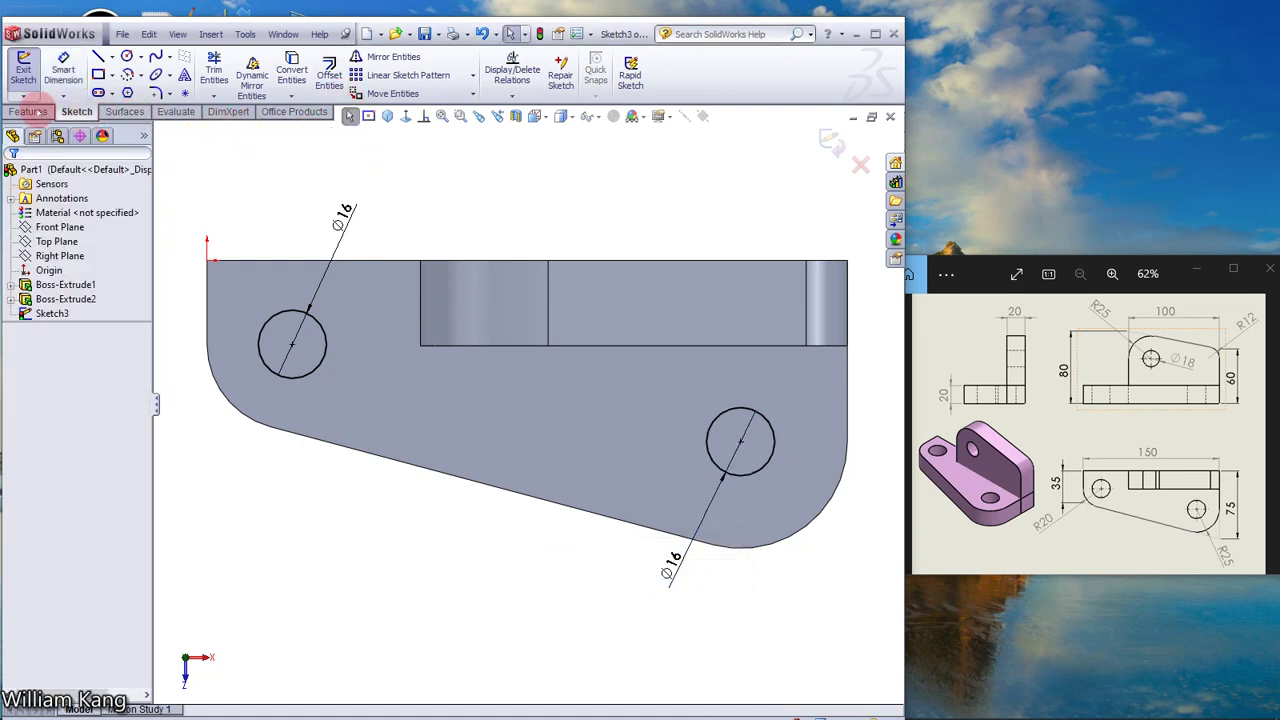
# Step: Cut both Ø16 circles Through All the base plate as Cut-Extrude1
pyautogui.click(29, 111)
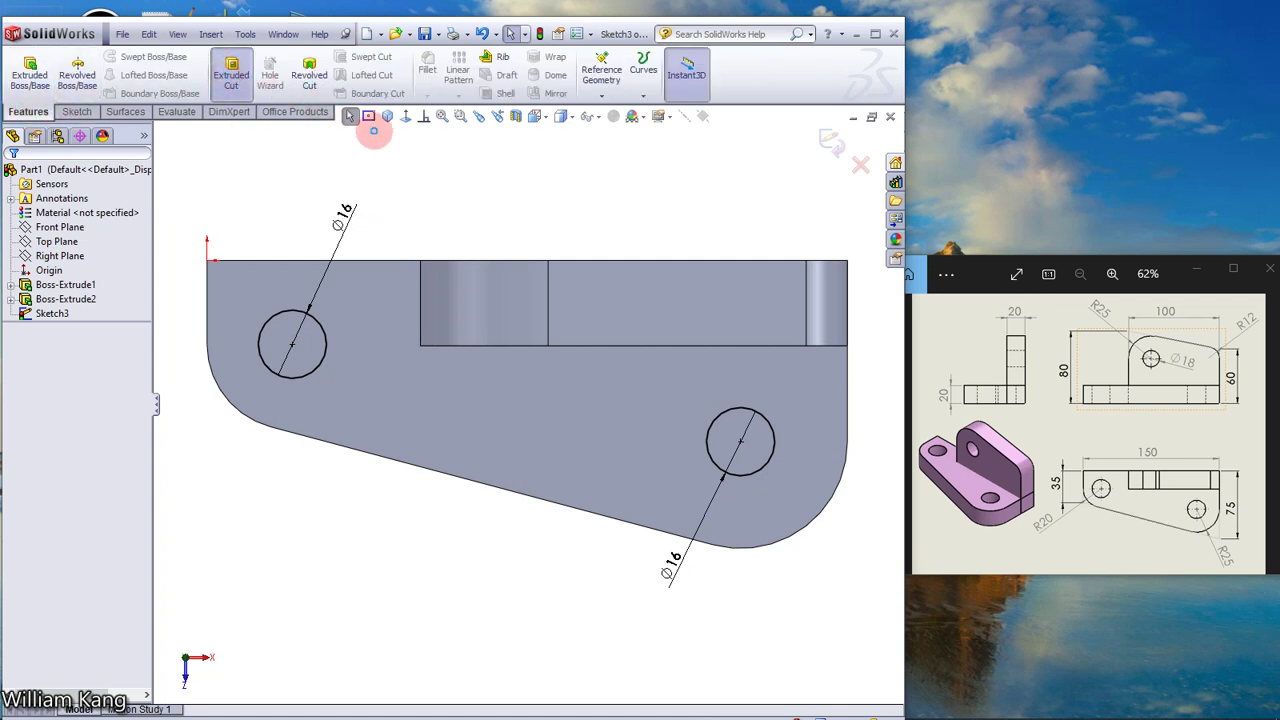
pyautogui.click(387, 116)
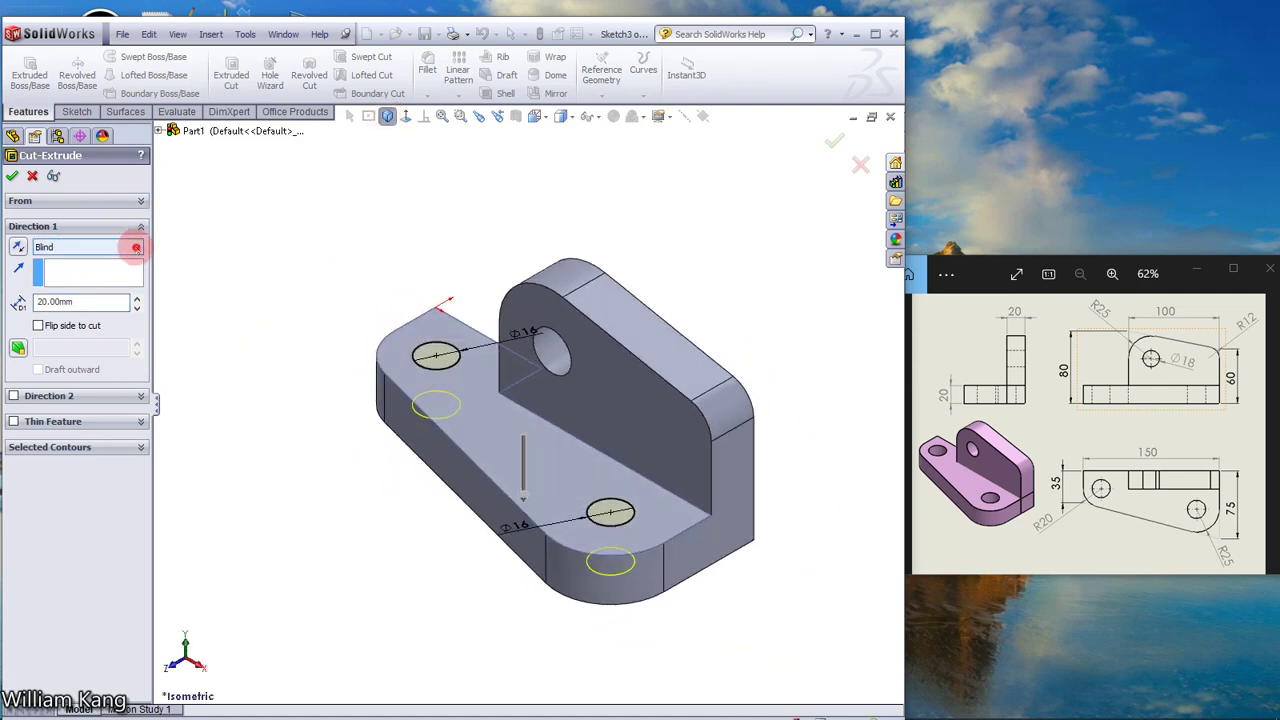
pyautogui.click(136, 247)
pyautogui.click(106, 272)
pyautogui.click(12, 176)
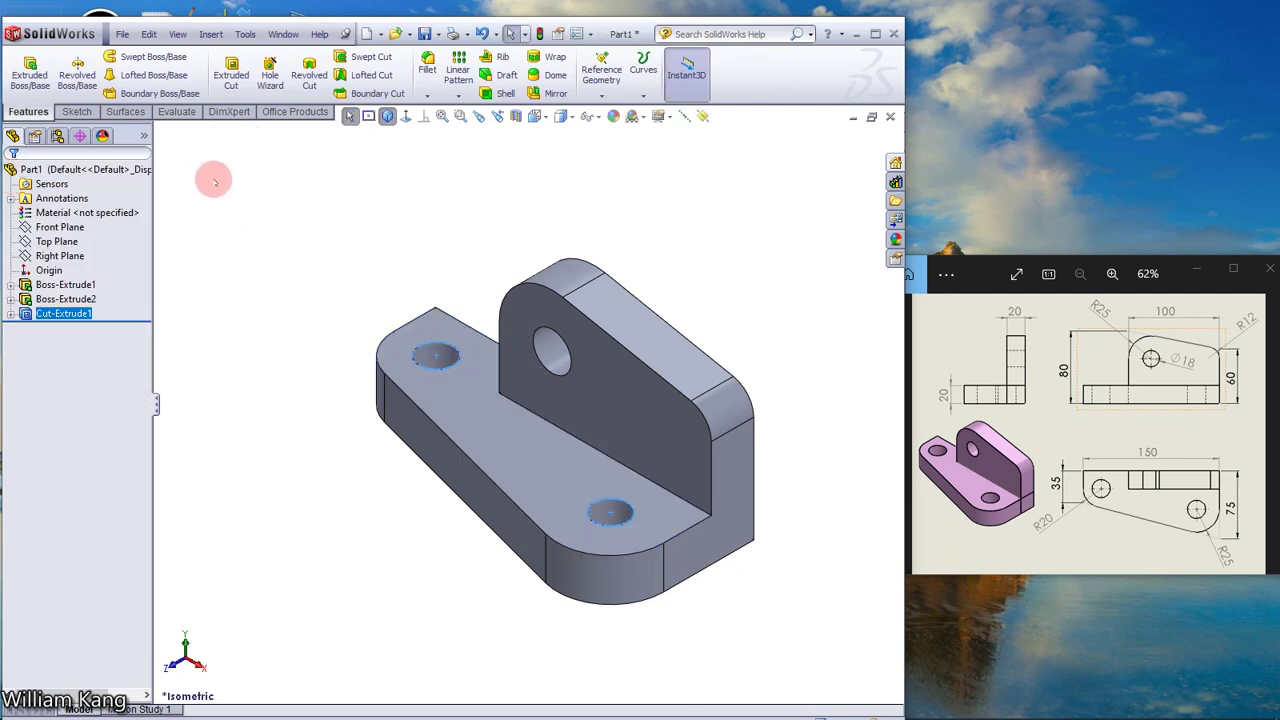
pyautogui.click(242, 207)
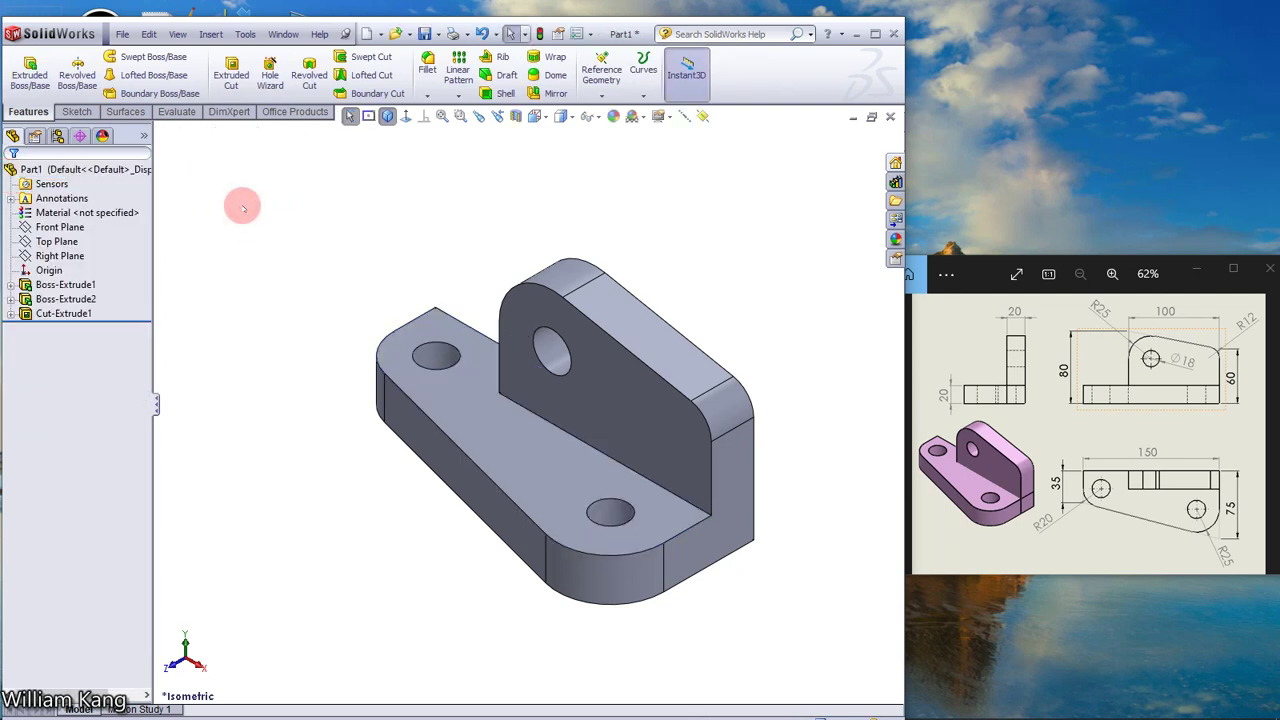